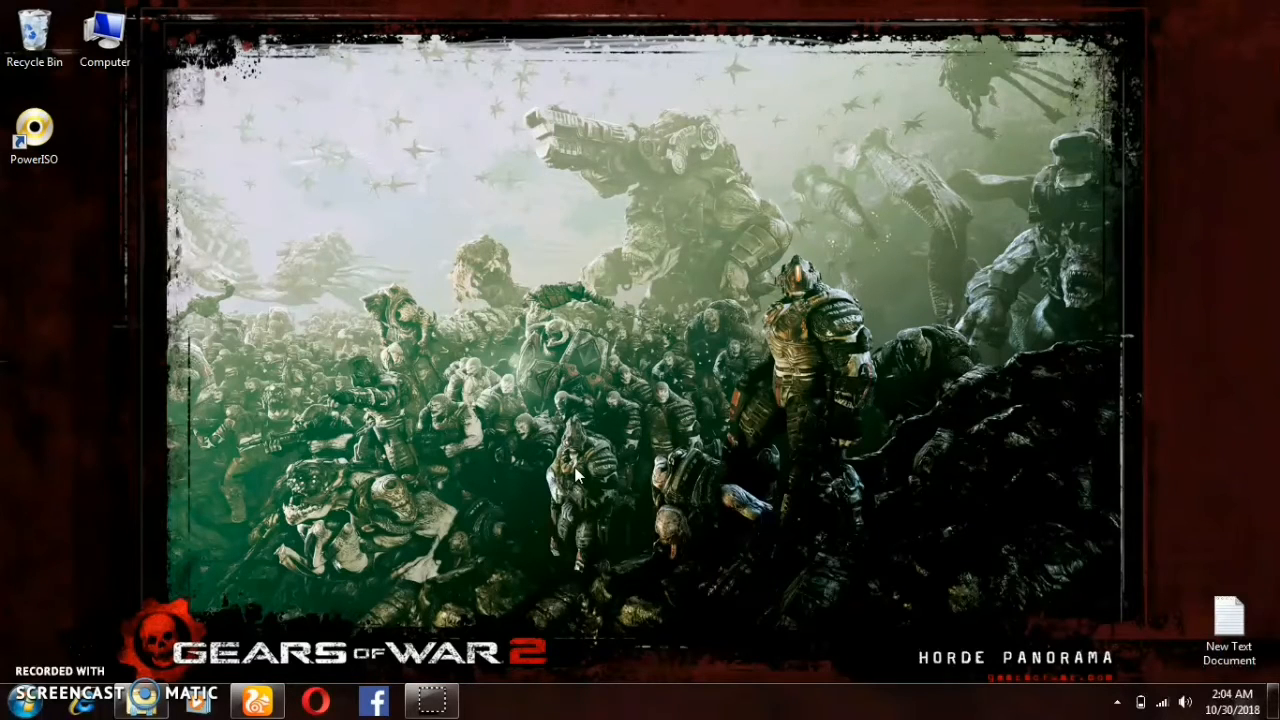
Step: Open the Computer window to list the available drives
click(25, 702)
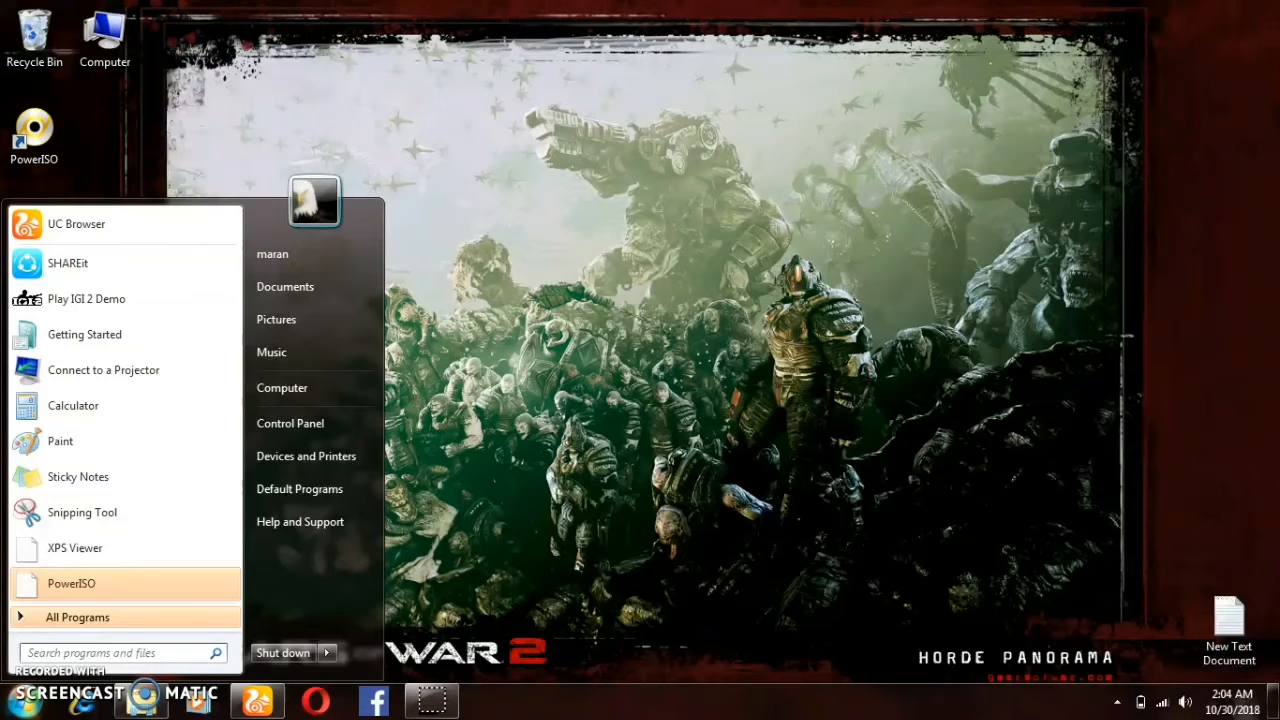
click(285, 388)
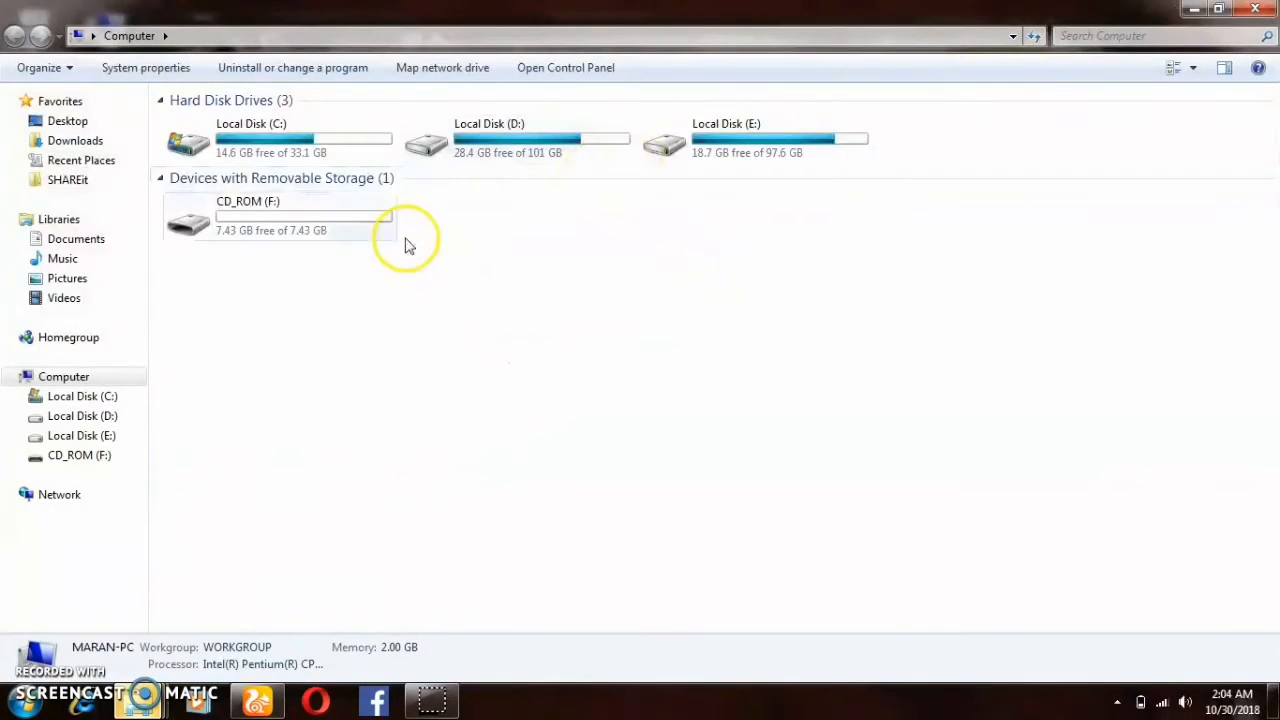
click(352, 230)
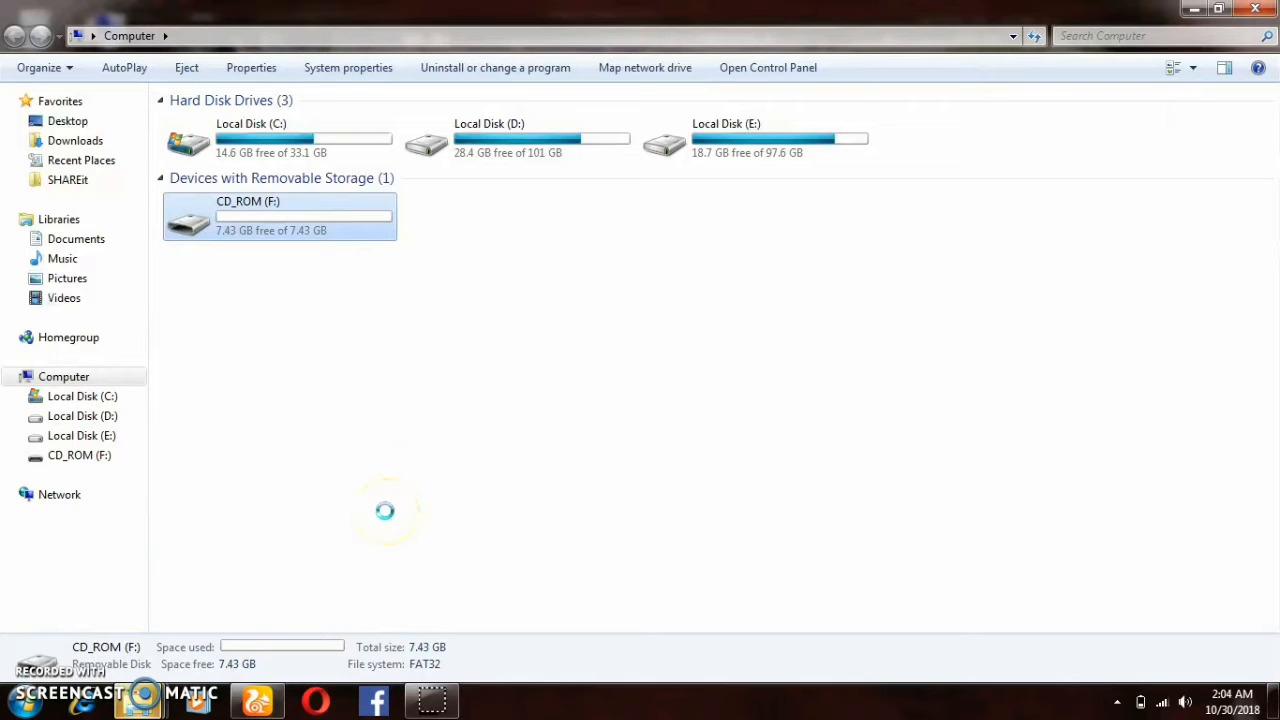
key(Menu)
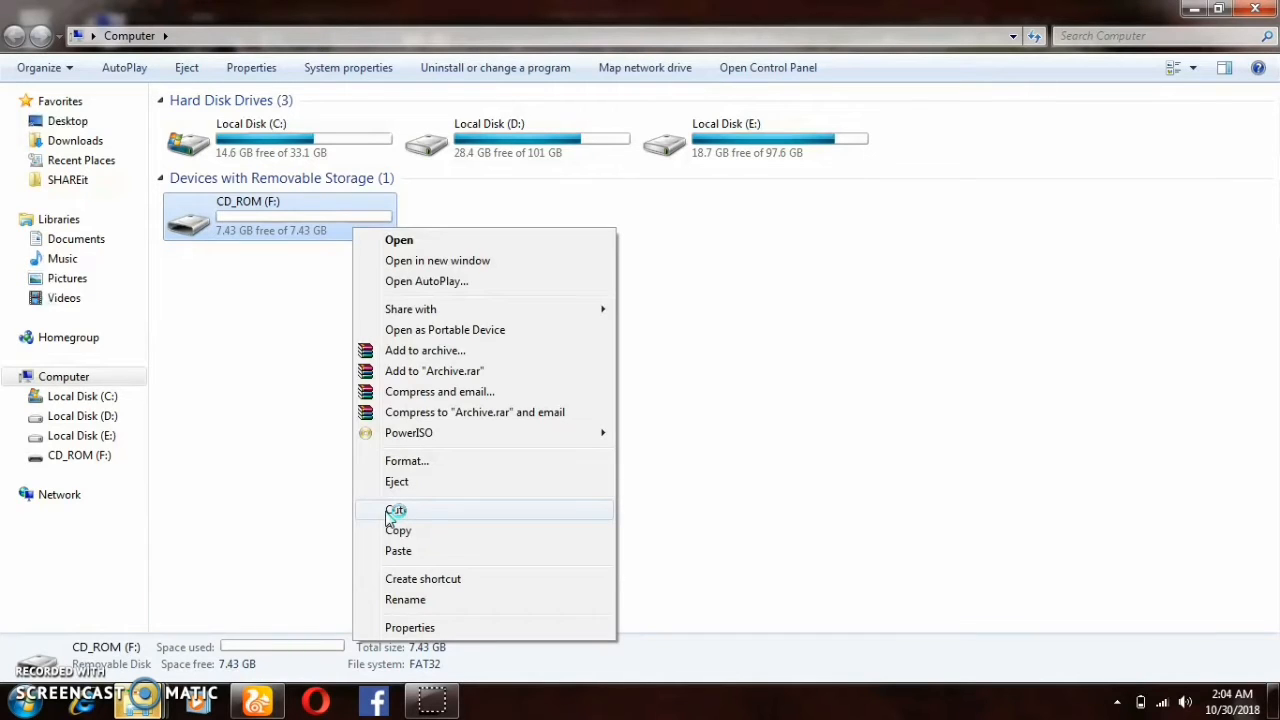
click(409, 628)
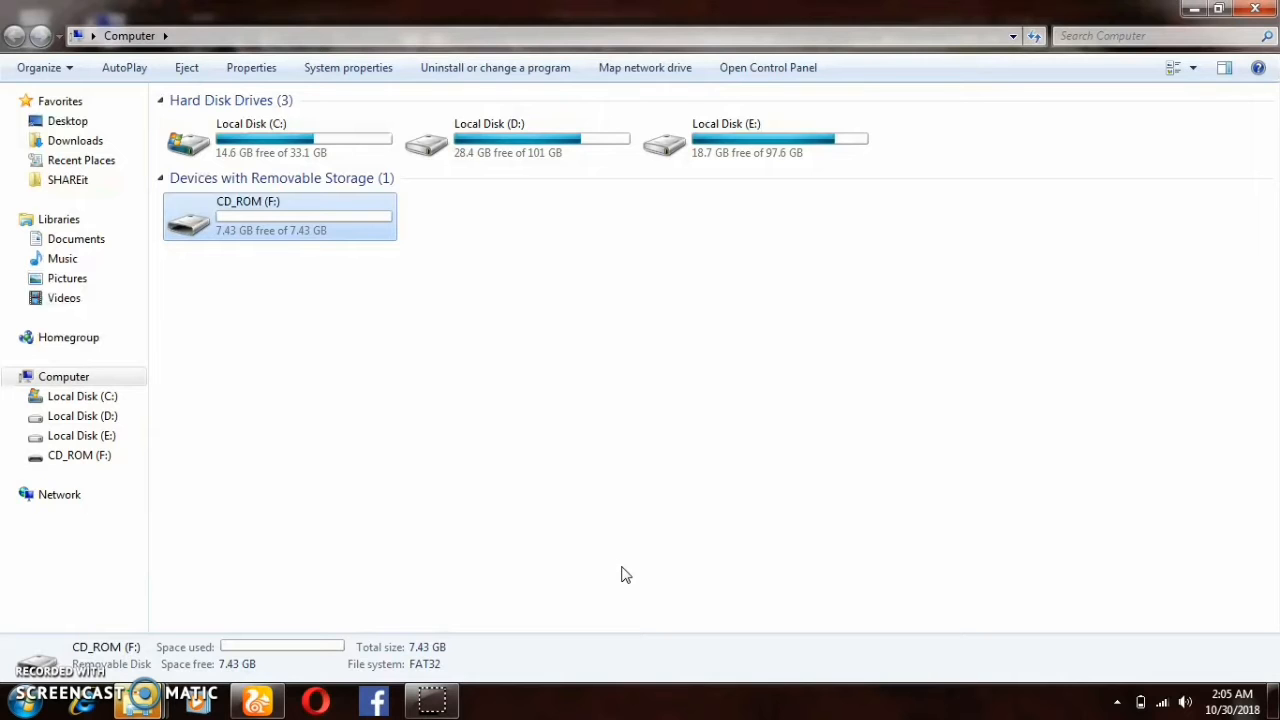
click(505, 654)
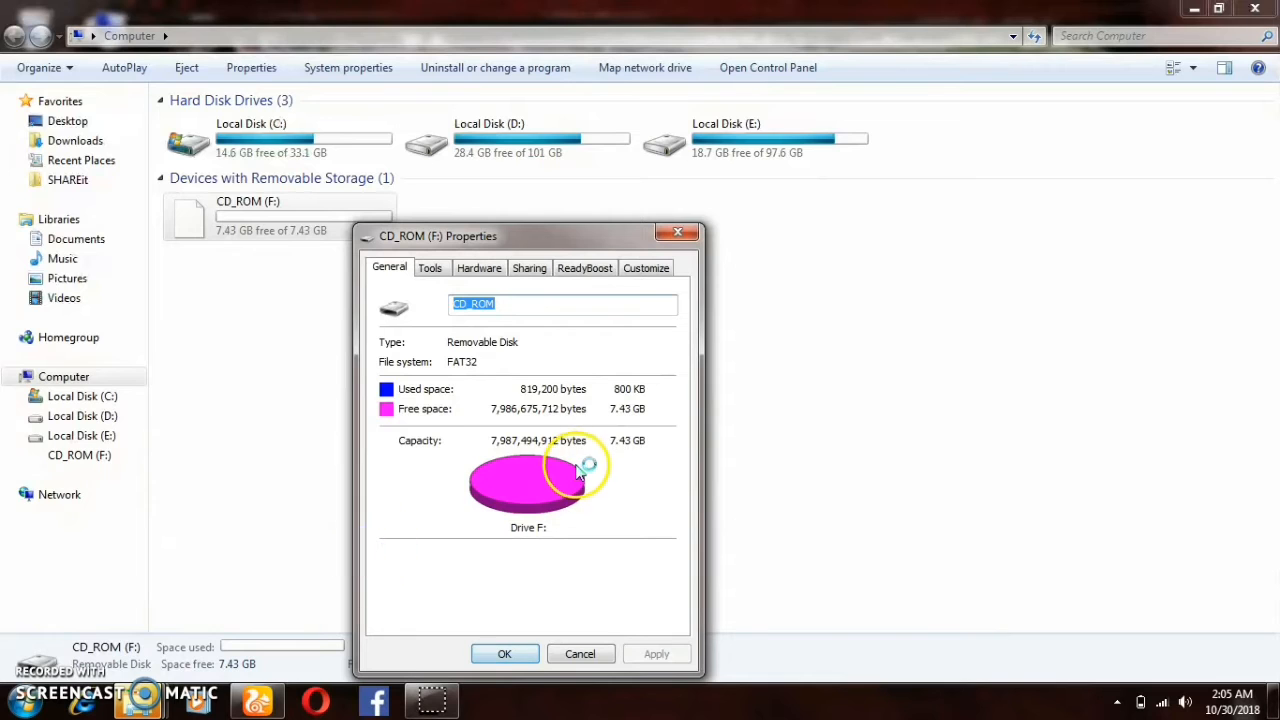
click(585, 268)
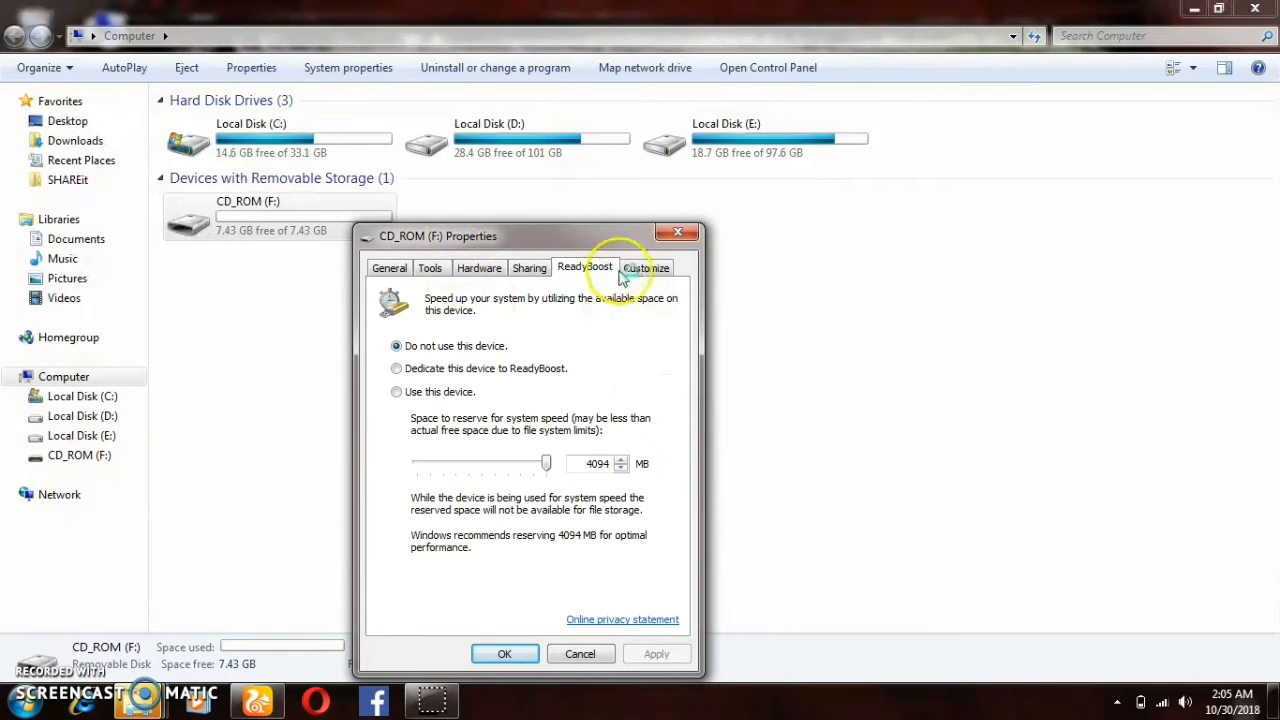
click(450, 371)
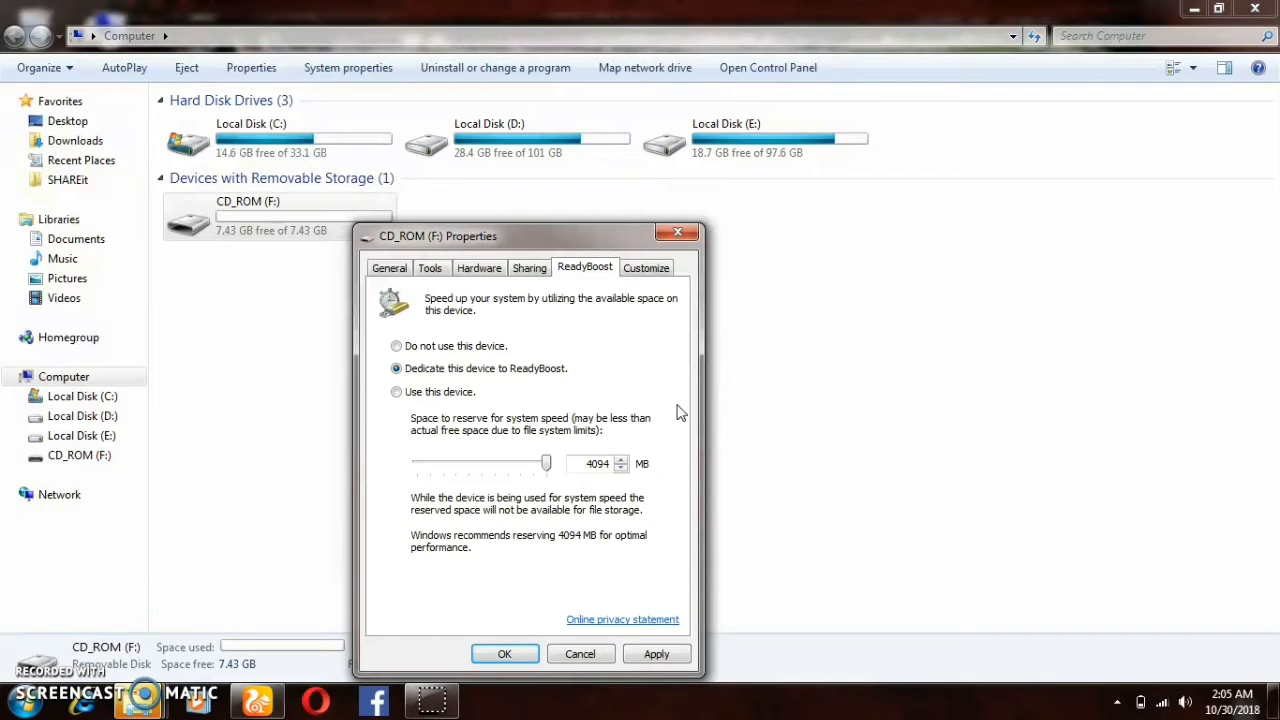
click(680, 232)
right_click(436, 304)
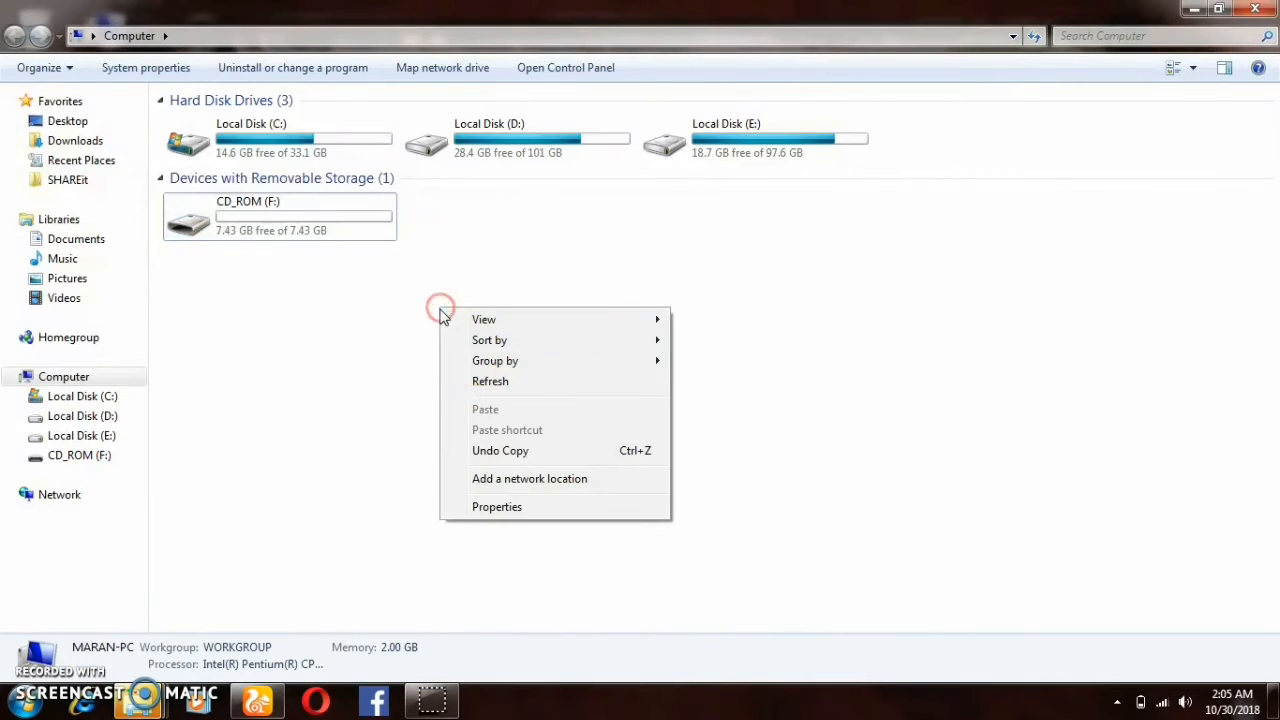
click(474, 390)
click(260, 310)
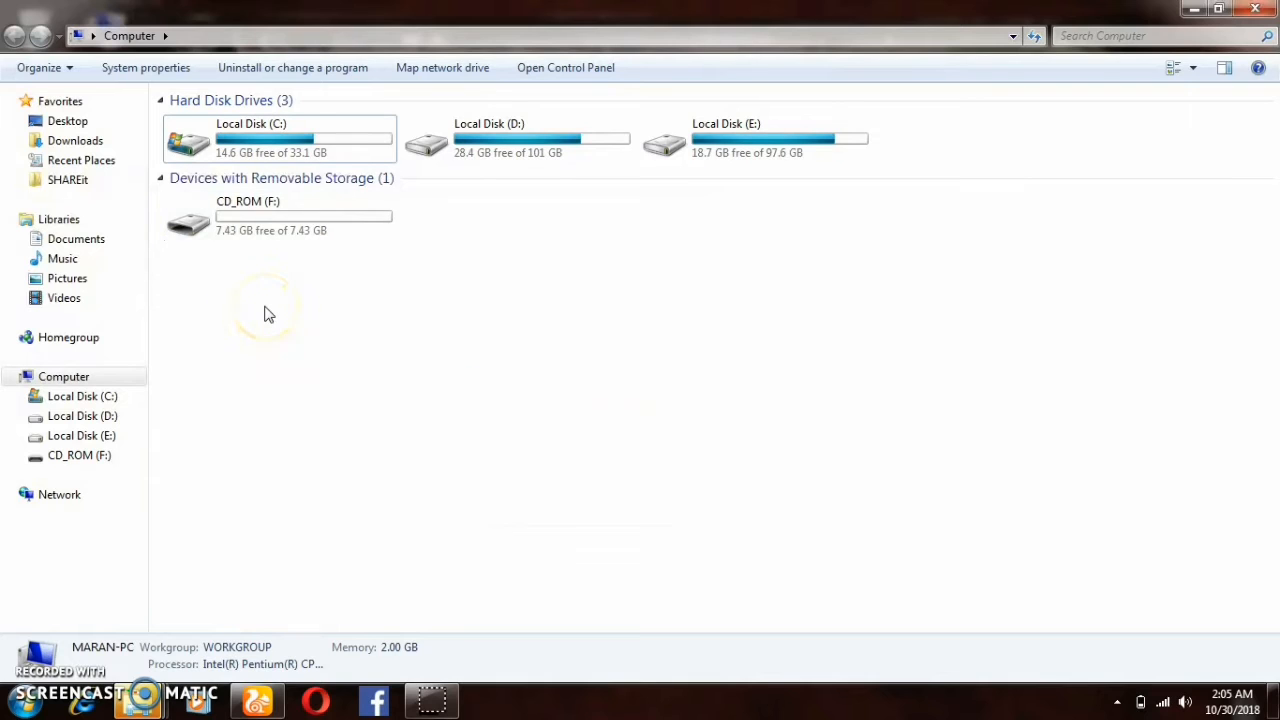
Step: Open the format settings for the CD_ROM (F:) drive and set the file system to NTFS
click(268, 214)
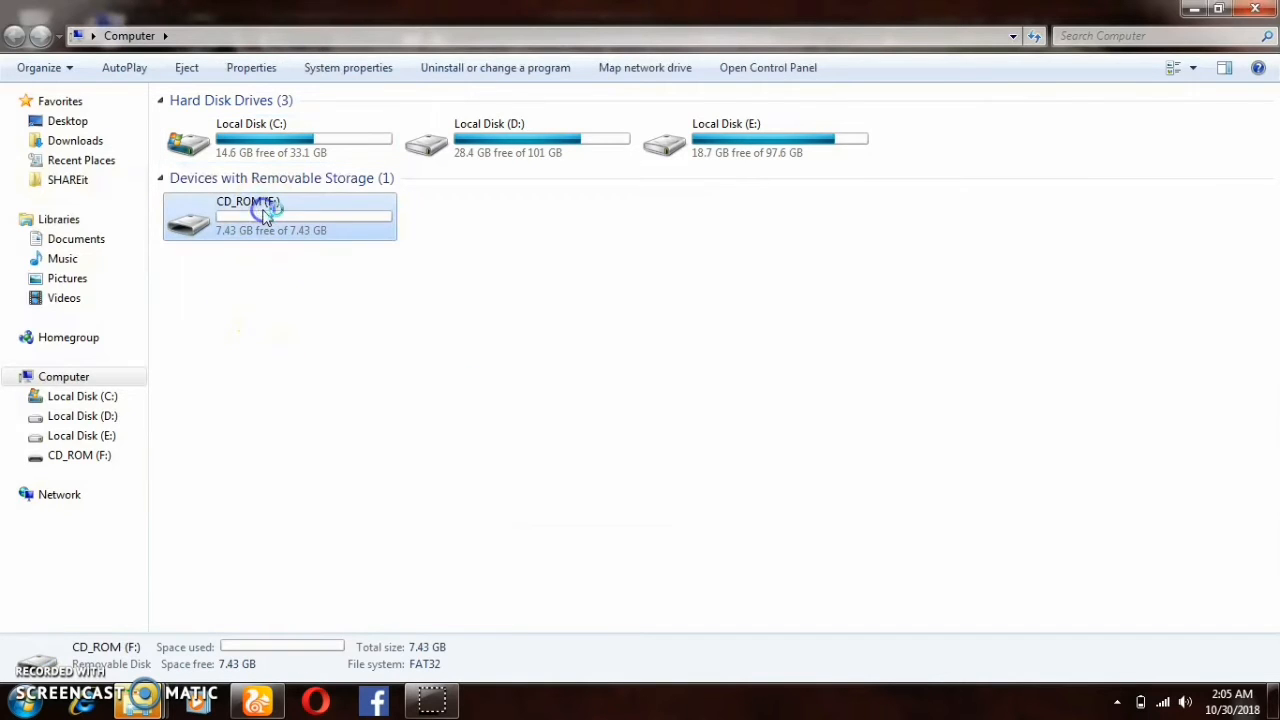
right_click(268, 214)
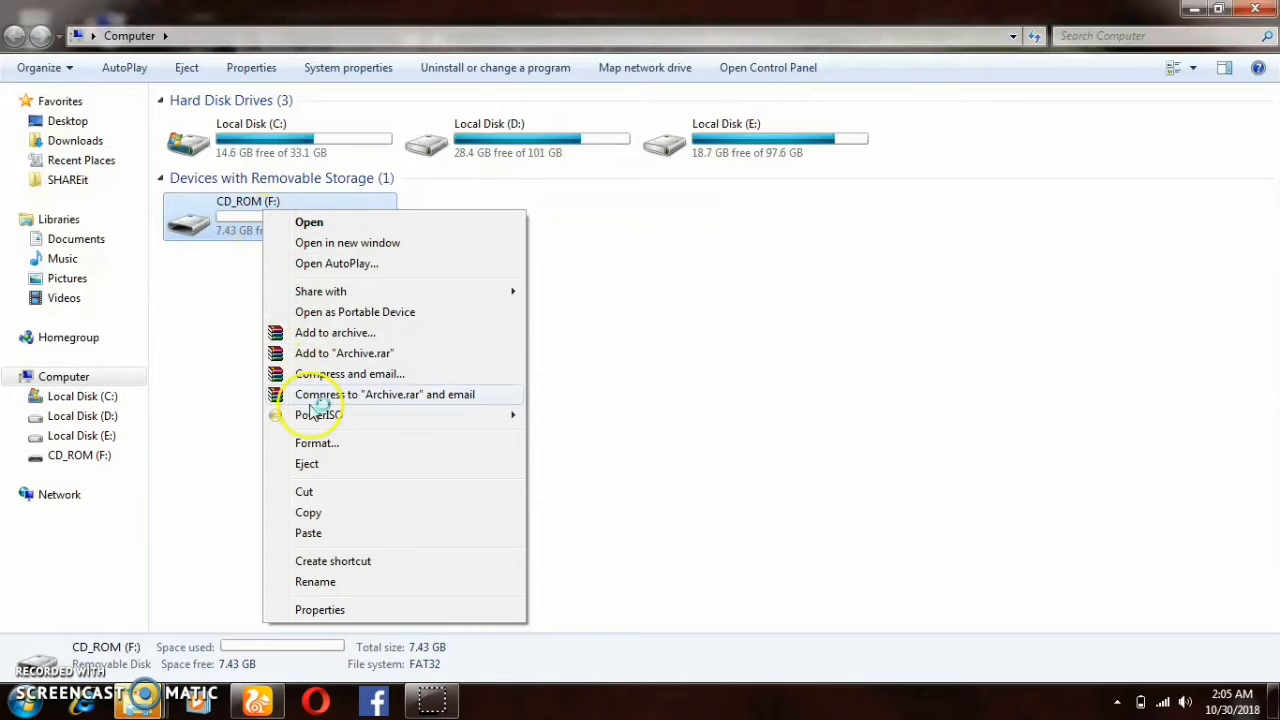
click(321, 446)
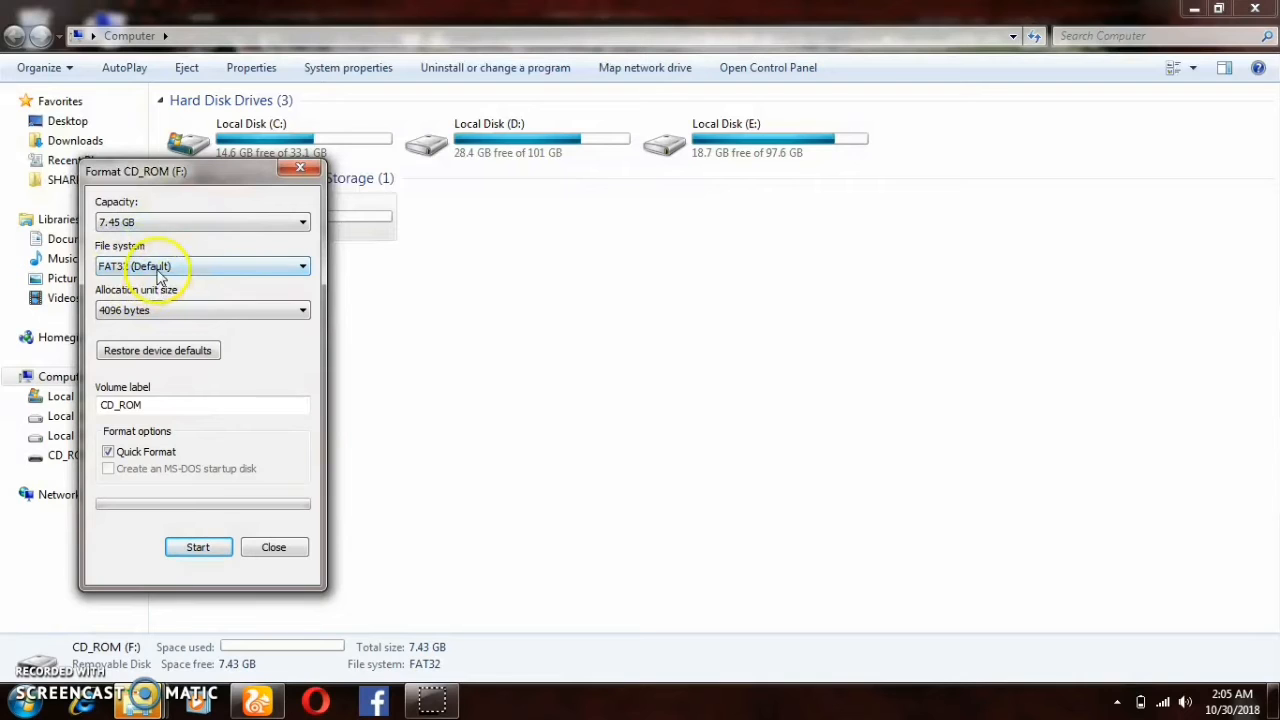
click(157, 271)
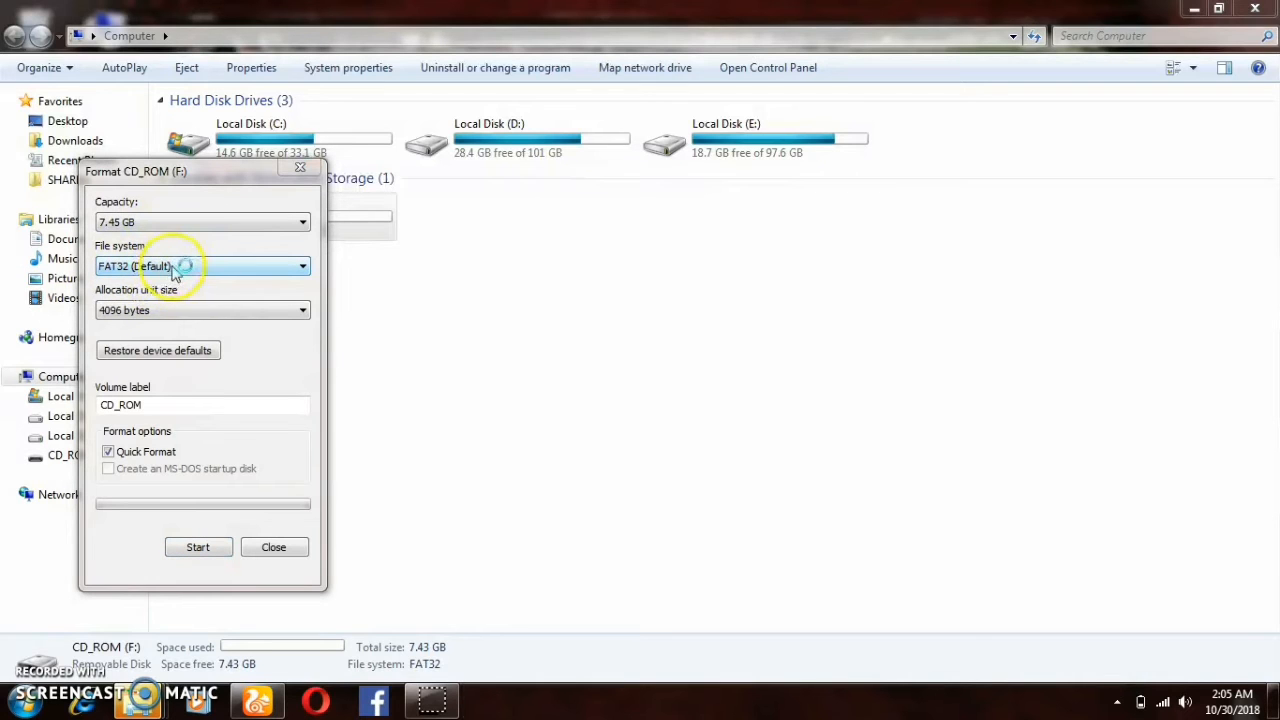
click(176, 265)
click(176, 284)
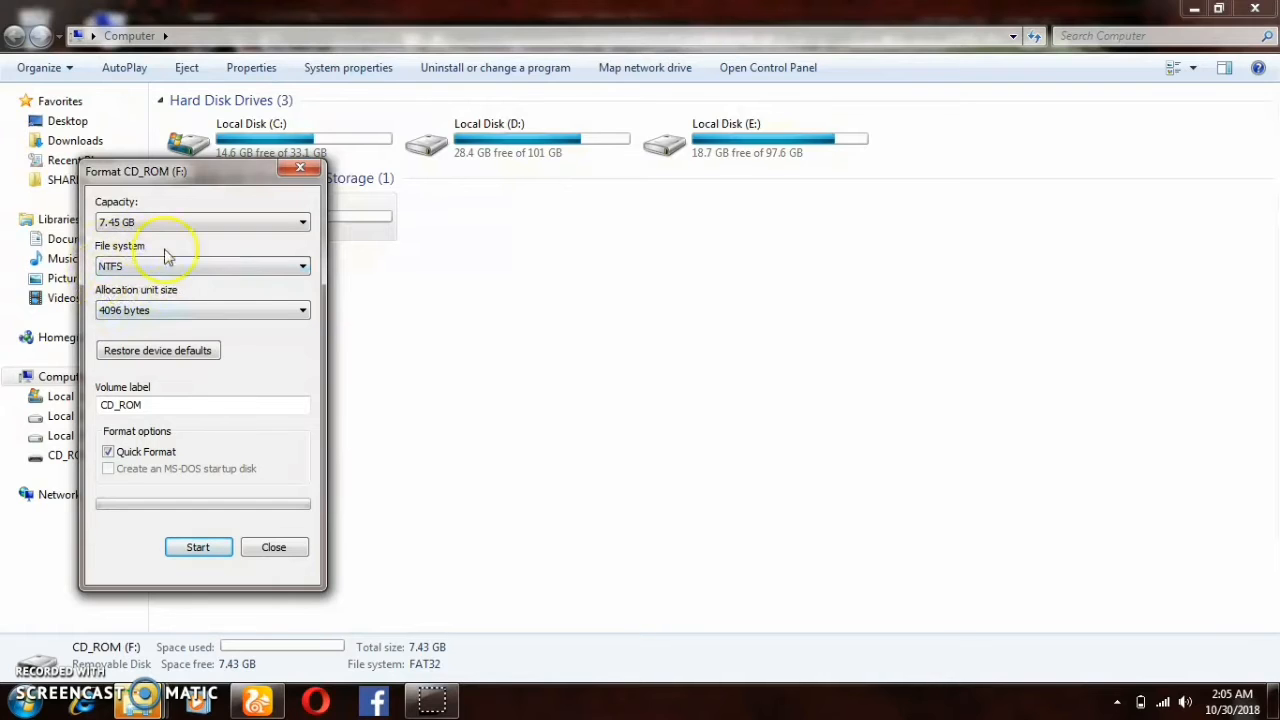
Step: Run the NTFS quick format on the CD_ROM (F:) drive, accepting the data erasure, and close the format dialog when done
click(198, 549)
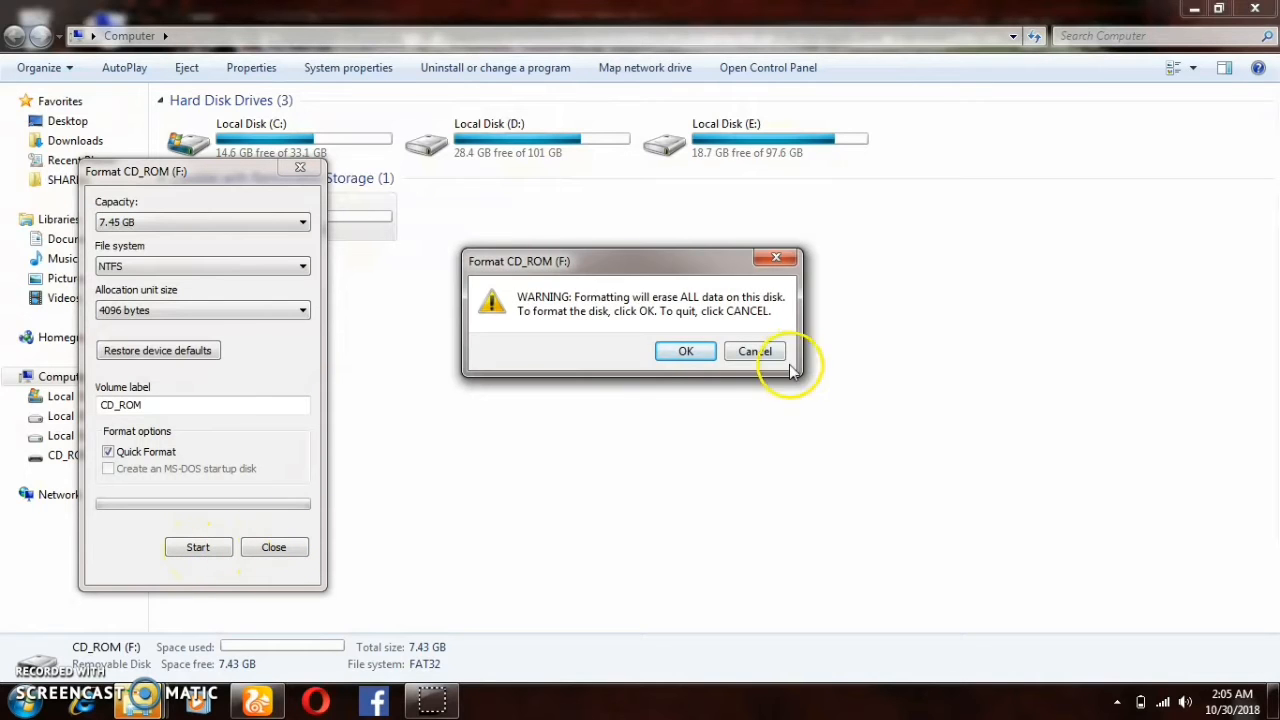
click(686, 352)
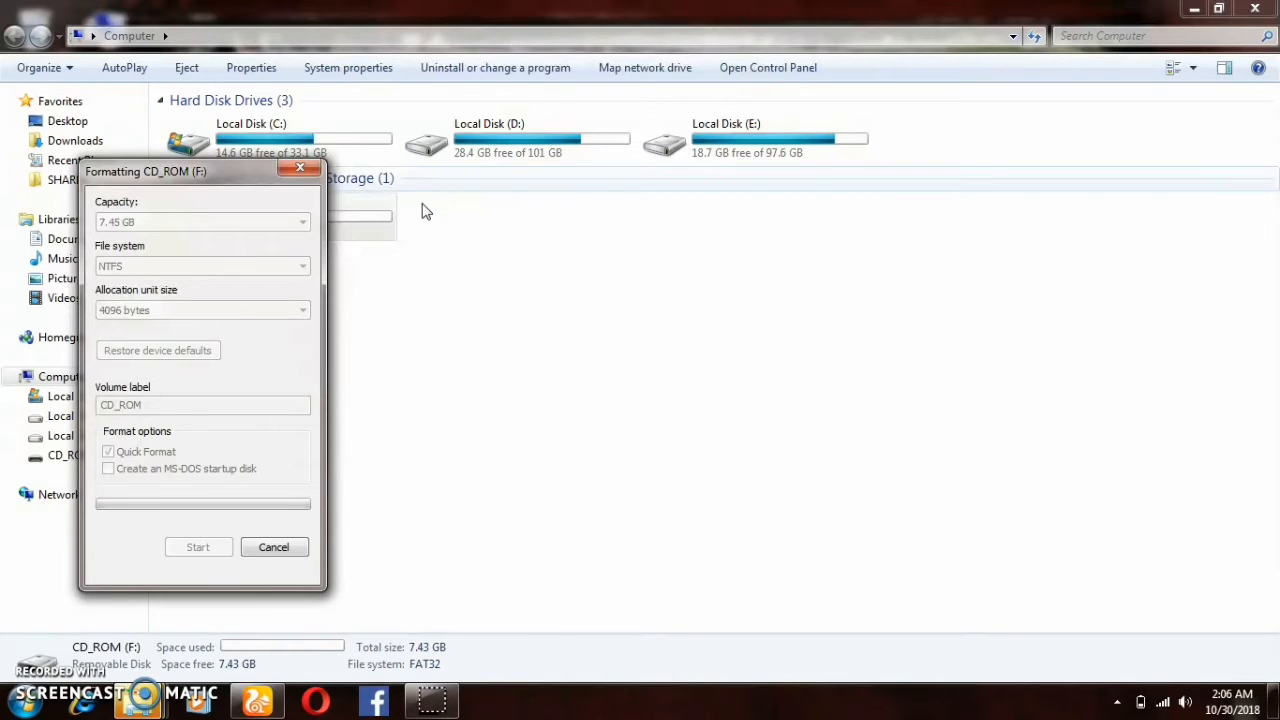
drag(175, 171, 521, 186)
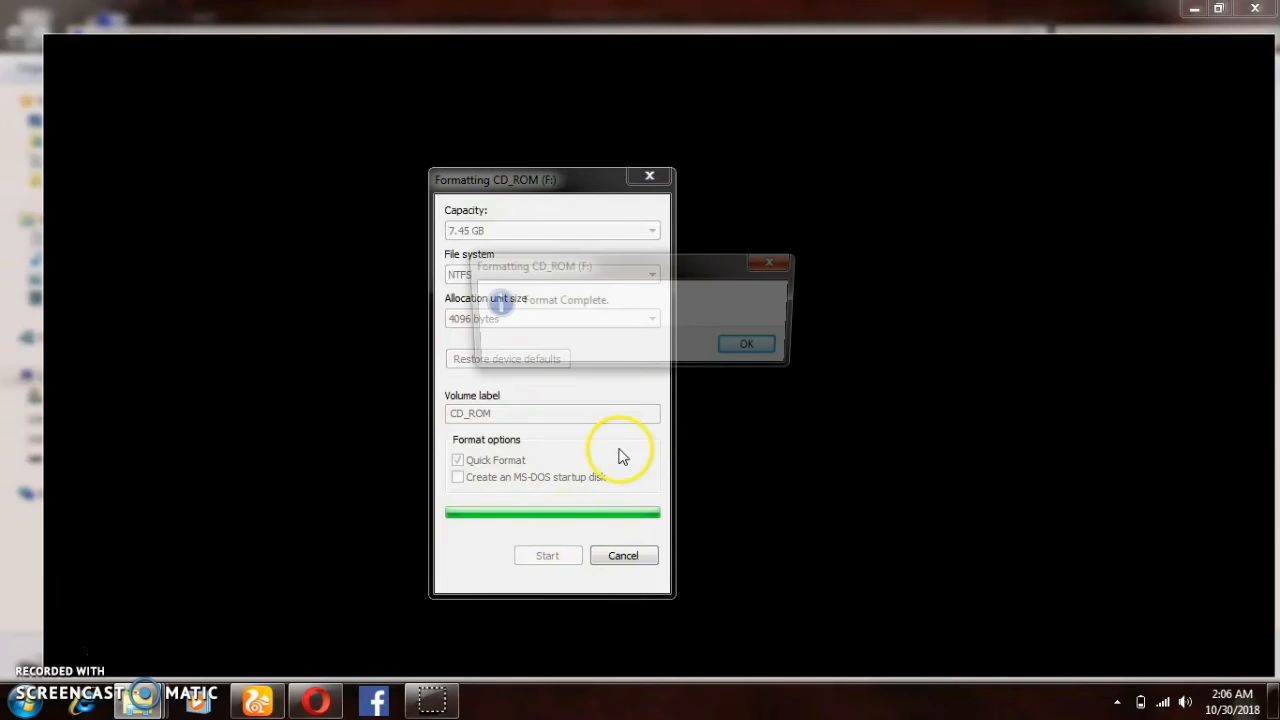
click(766, 346)
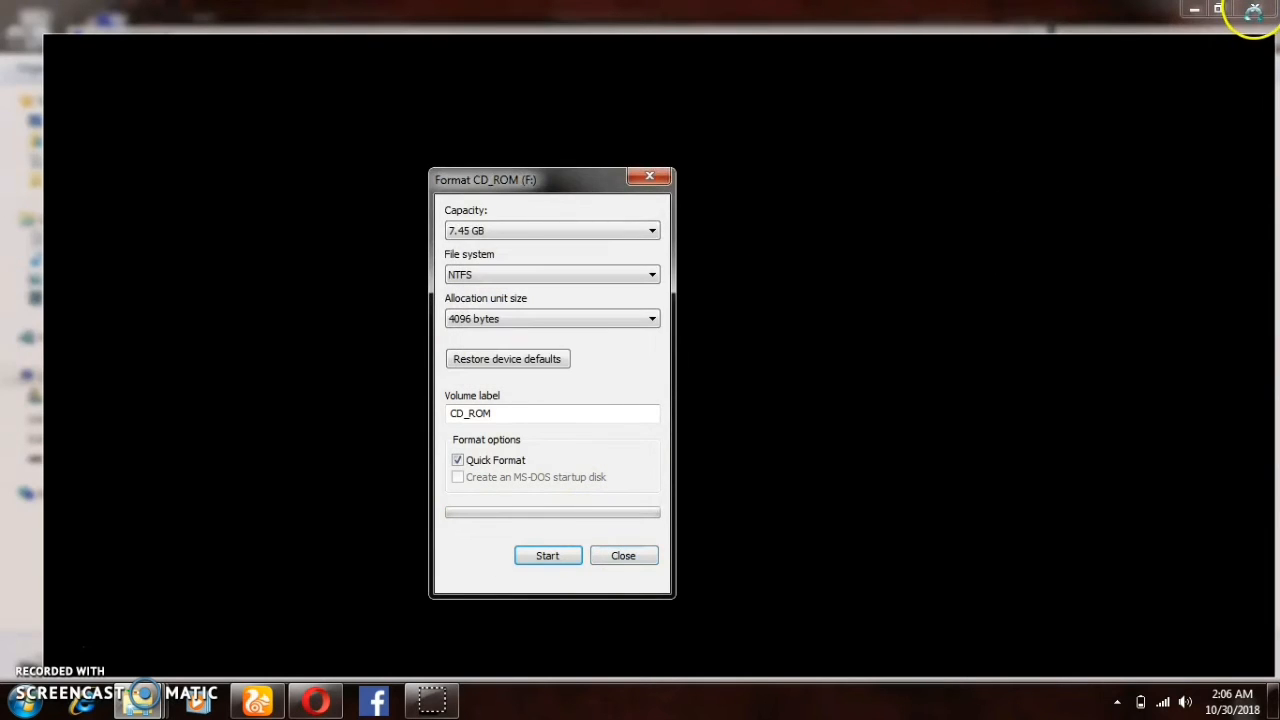
click(626, 556)
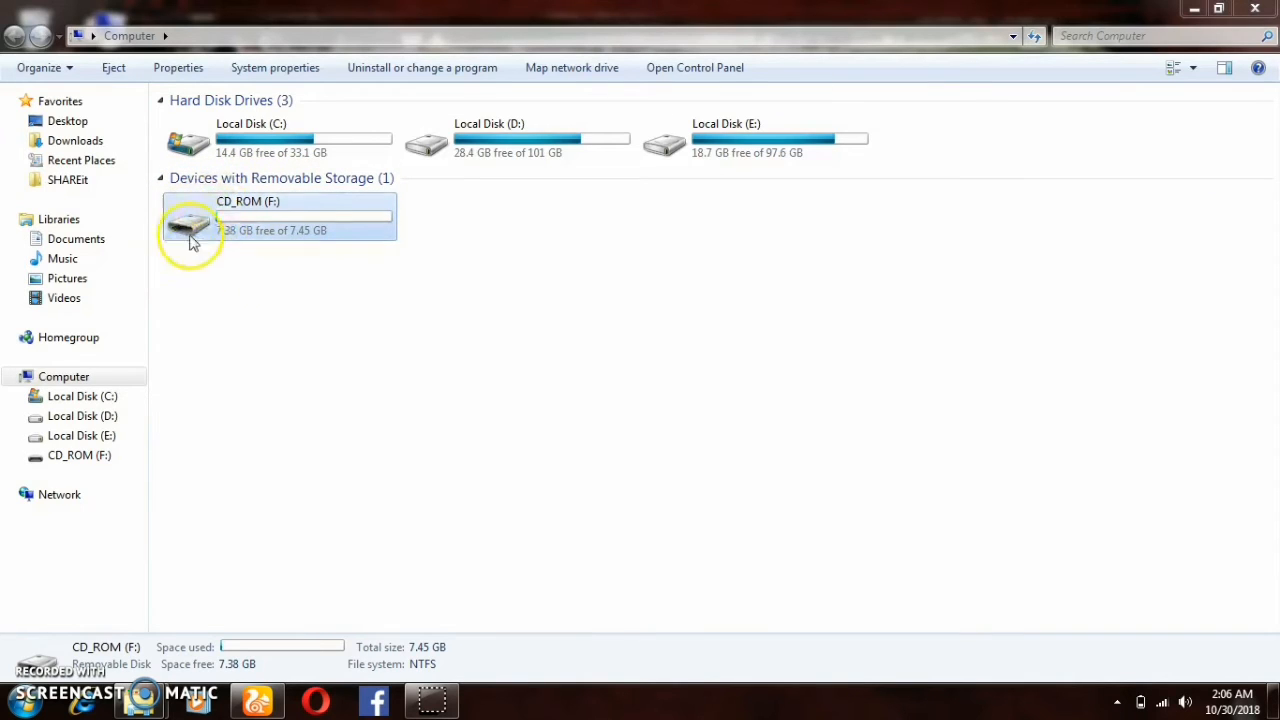
Step: Reopen the format settings for the CD_ROM (F:) drive and restore the device defaults
right_click(229, 231)
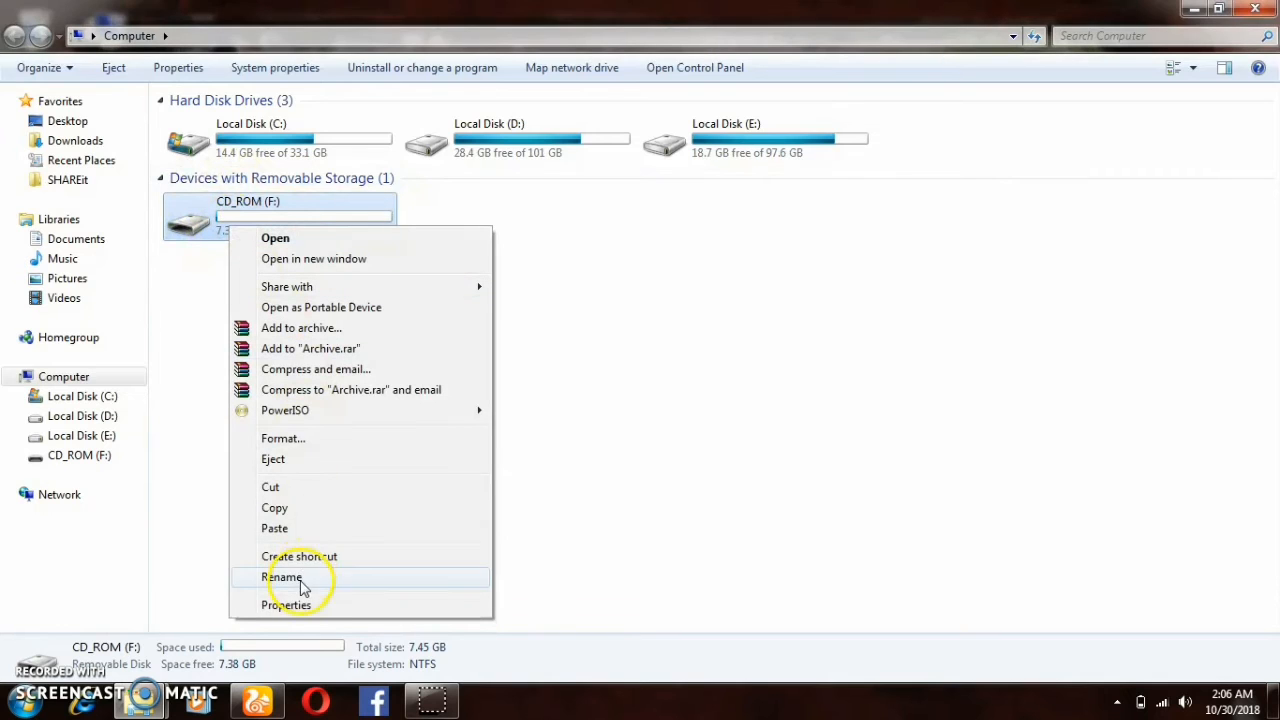
click(322, 440)
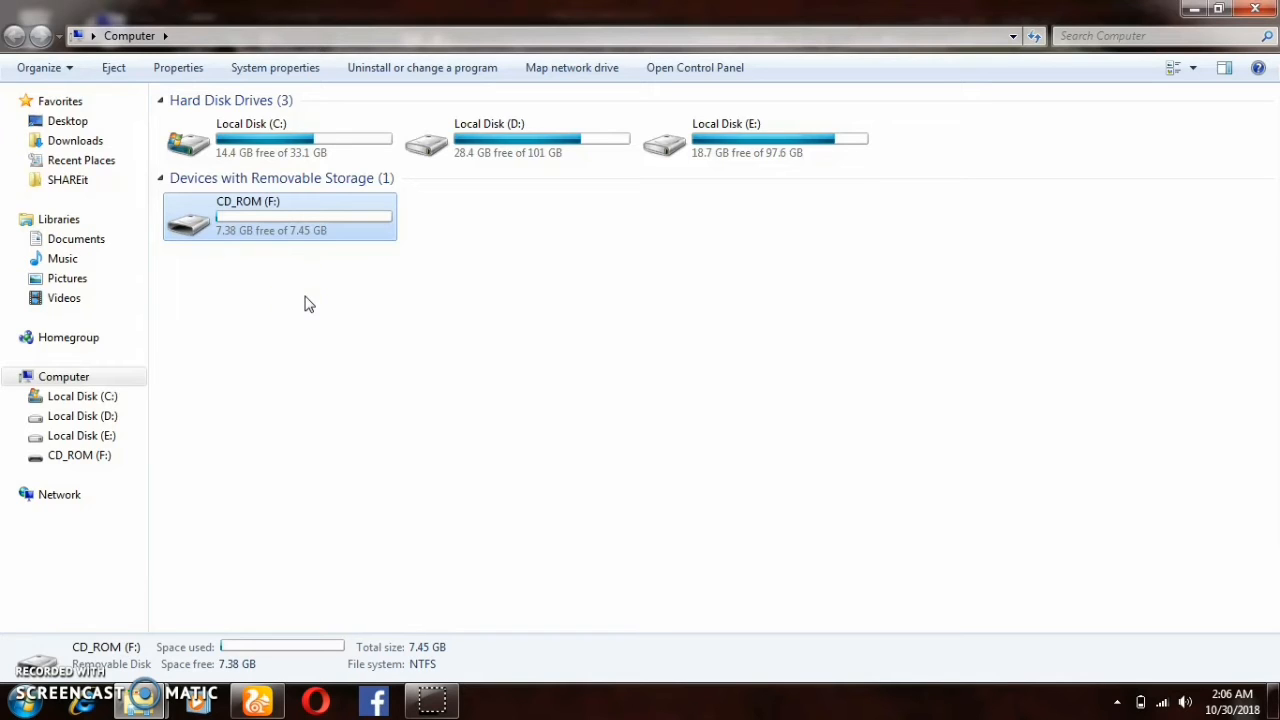
right_click(286, 220)
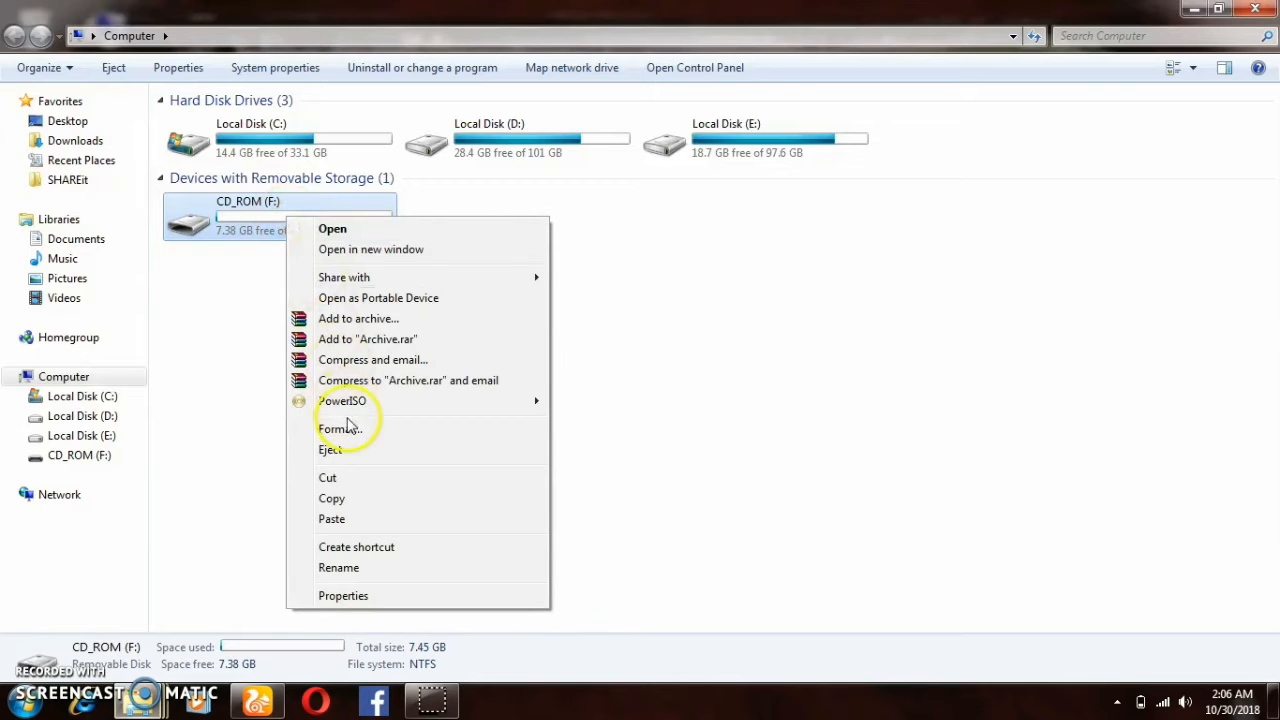
click(335, 428)
click(893, 380)
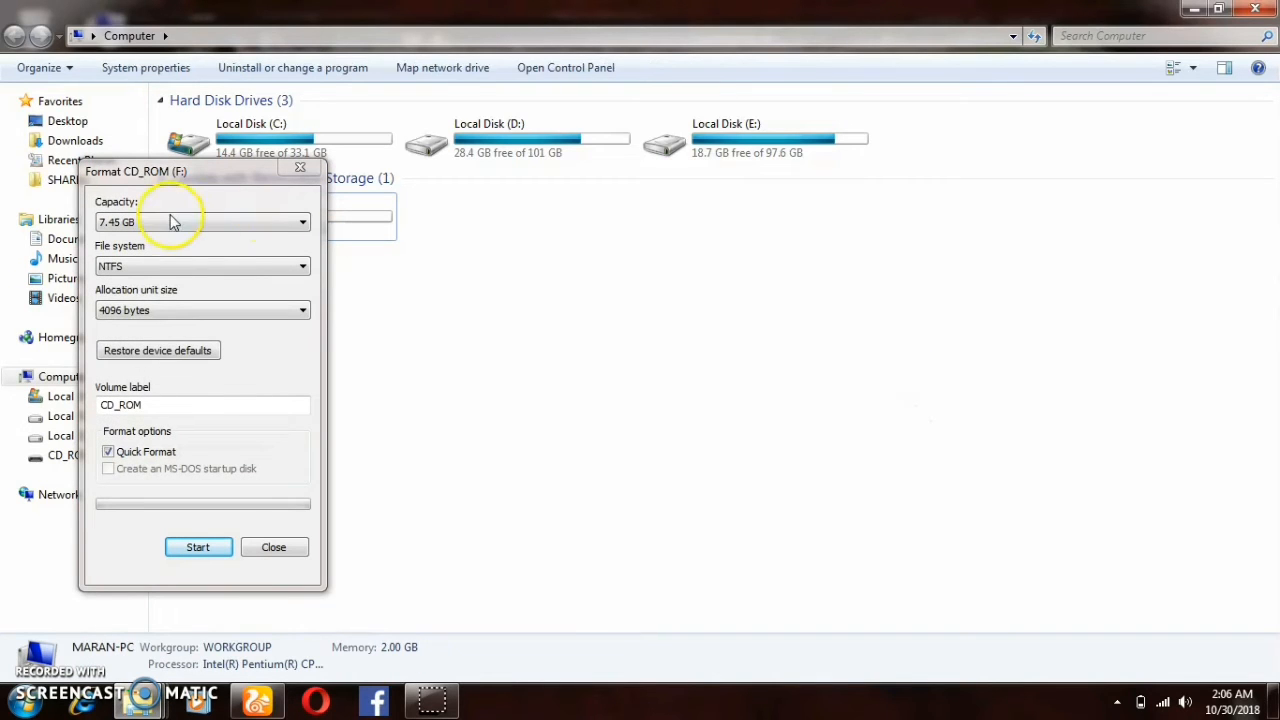
click(132, 356)
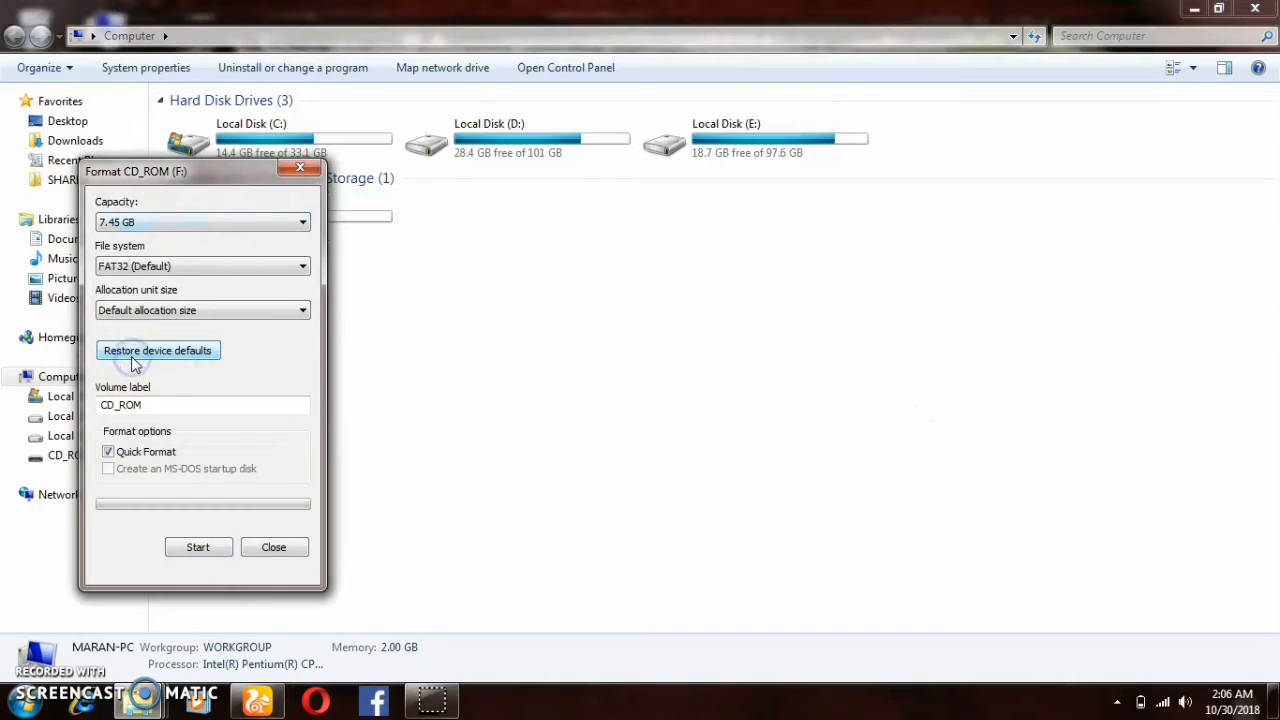
Step: Quick-format the CD_ROM (F:) drive as FAT32 with the default allocation size, and close the format dialog and the Computer window
click(198, 547)
click(669, 349)
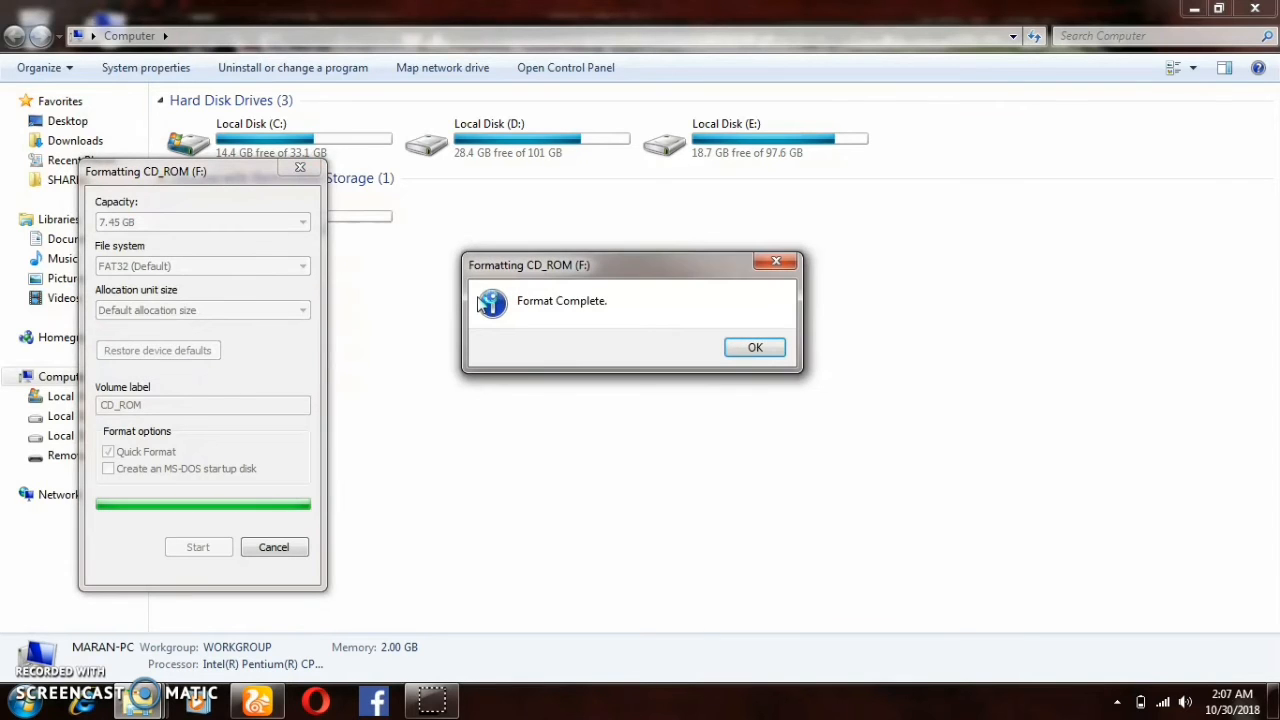
click(766, 349)
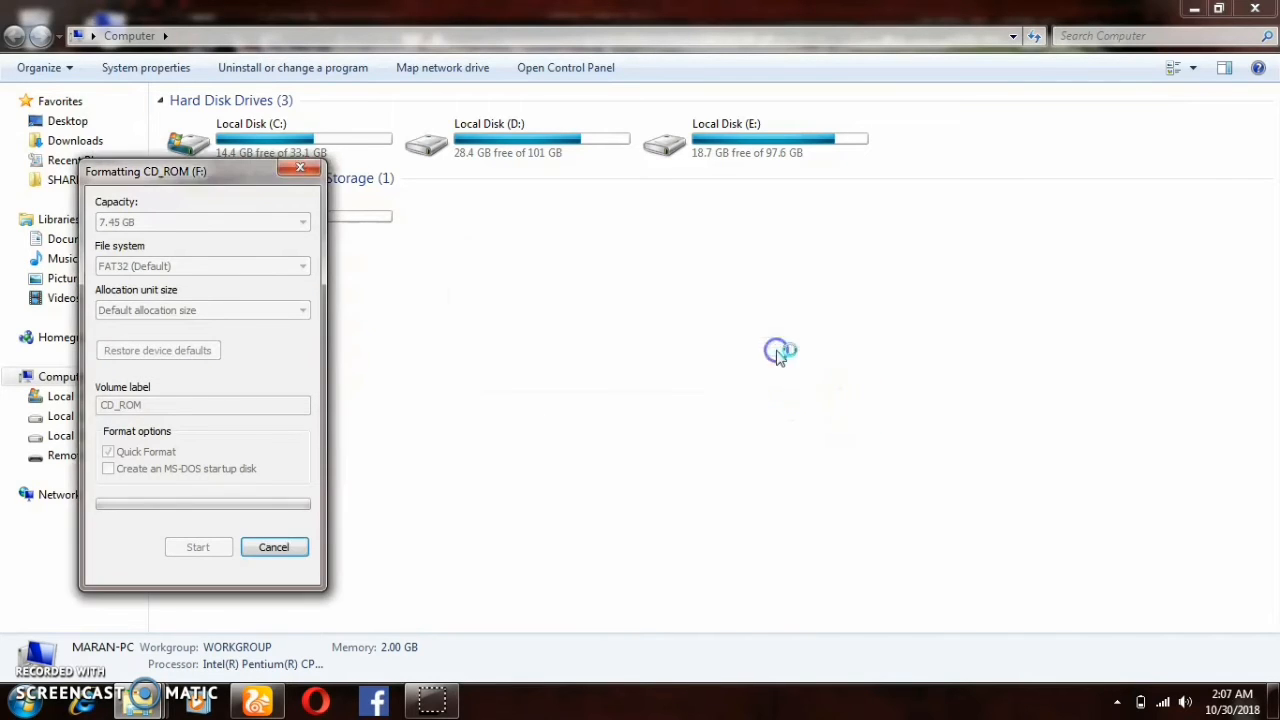
click(300, 163)
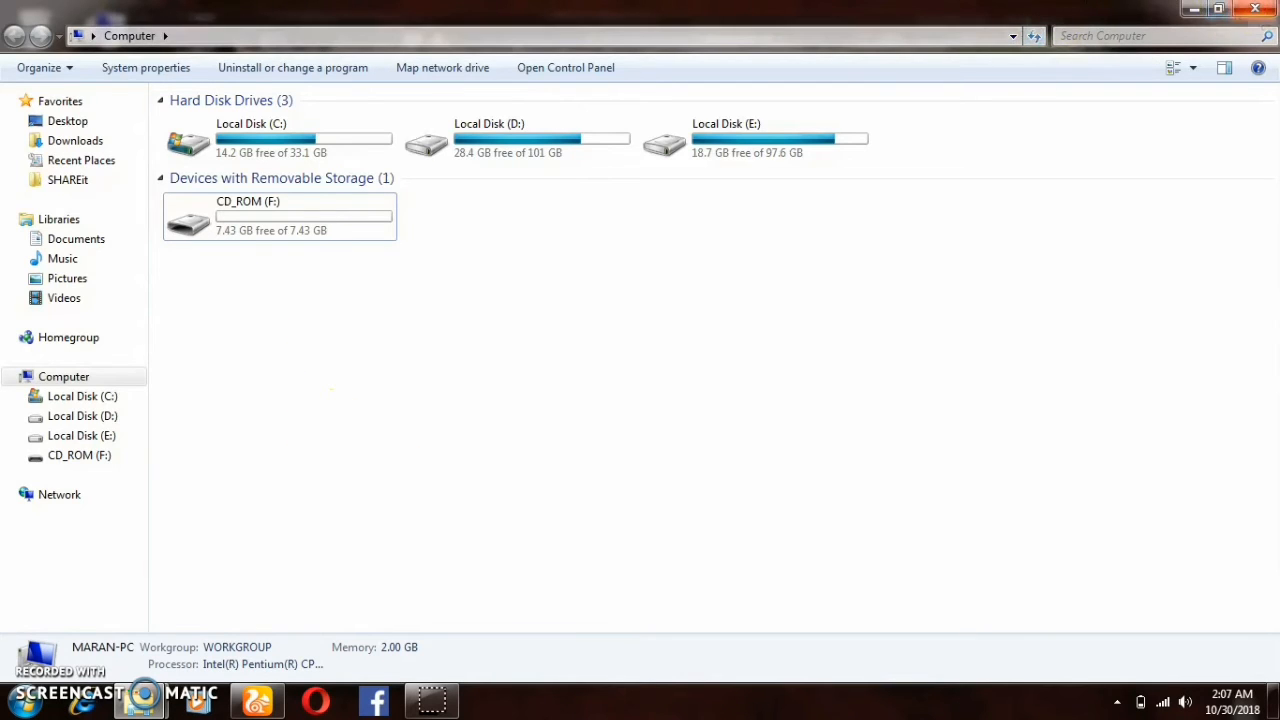
click(1255, 9)
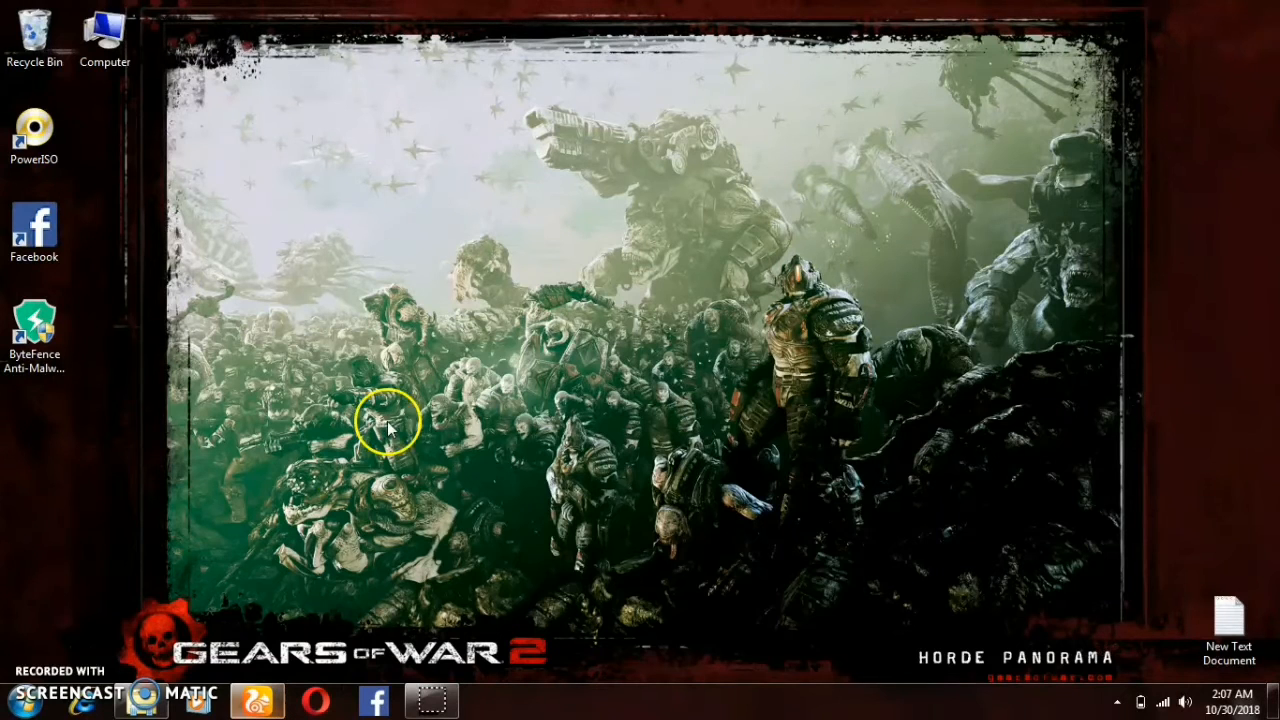
Step: Launch PowerISO as administrator from the desktop, close the interfering Facebook window and open the registration code form
double_click(35, 130)
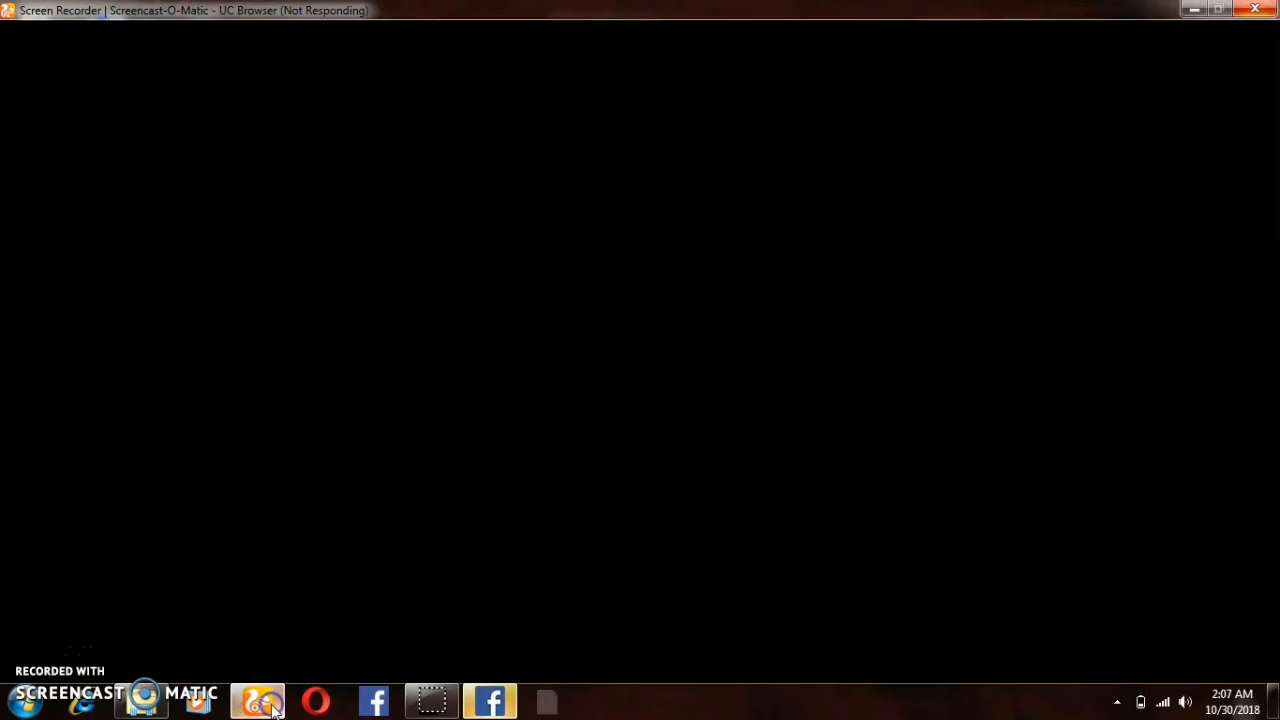
click(1197, 10)
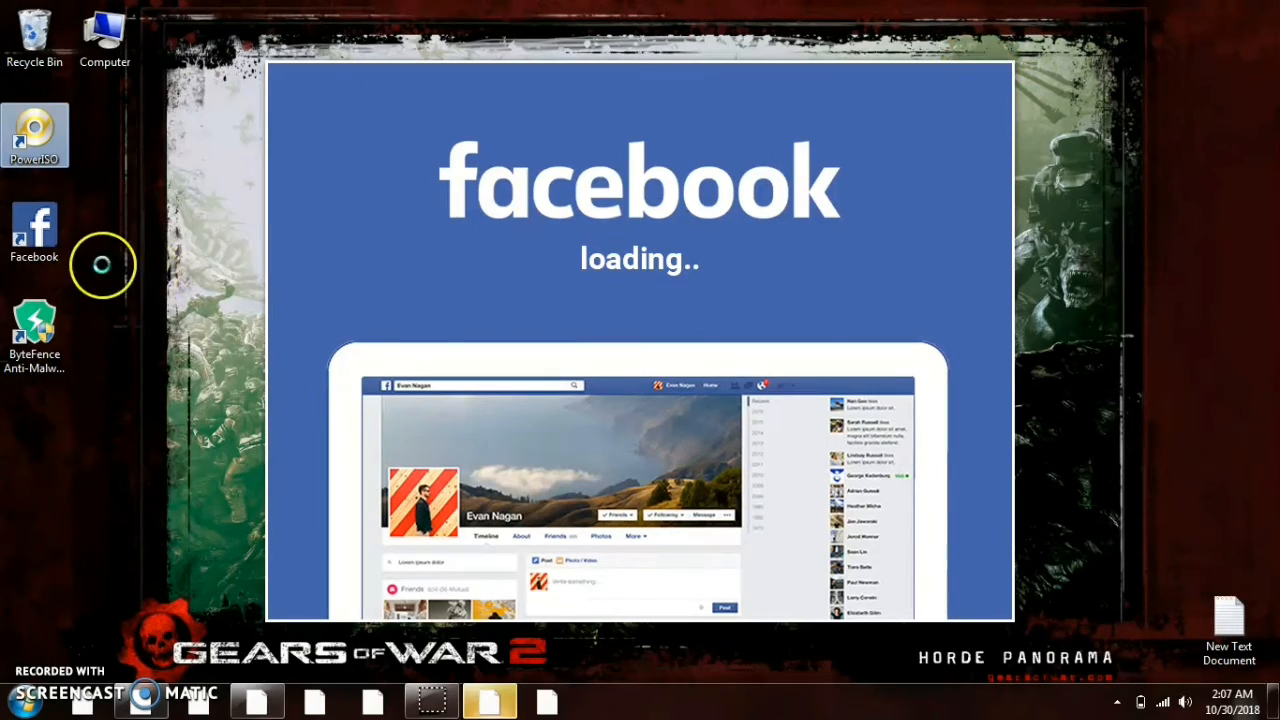
right_click(52, 140)
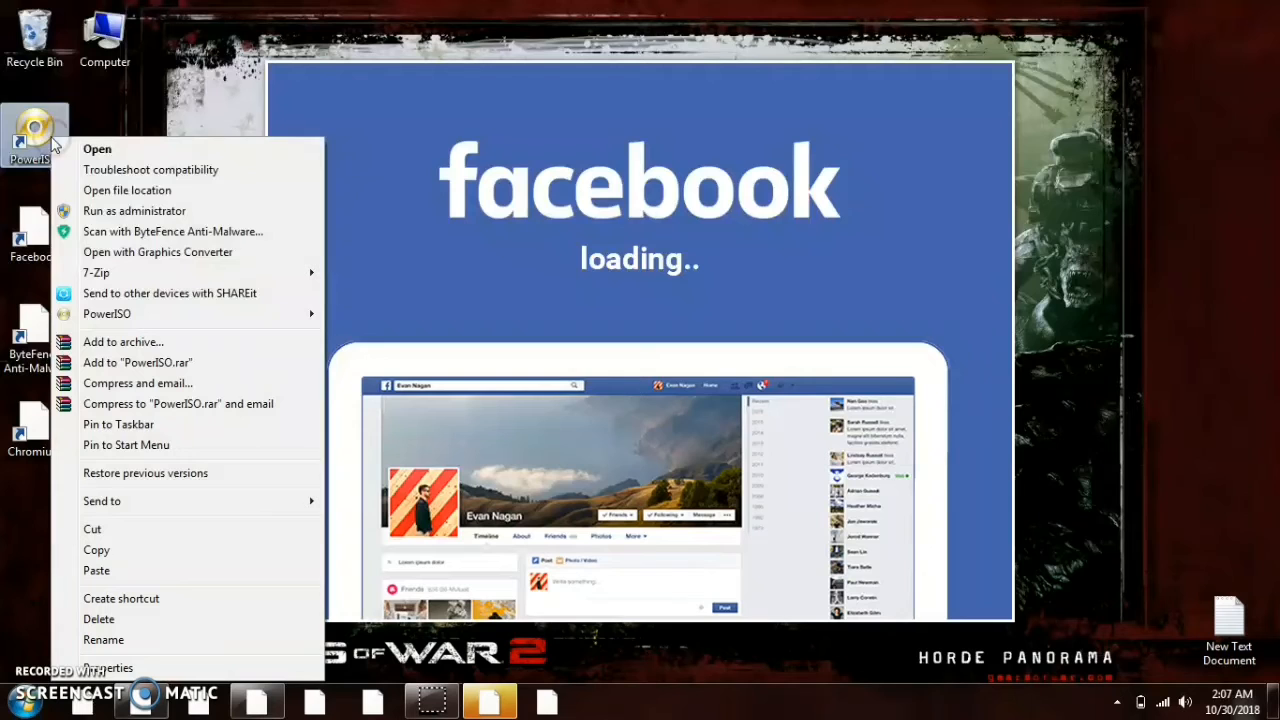
click(92, 210)
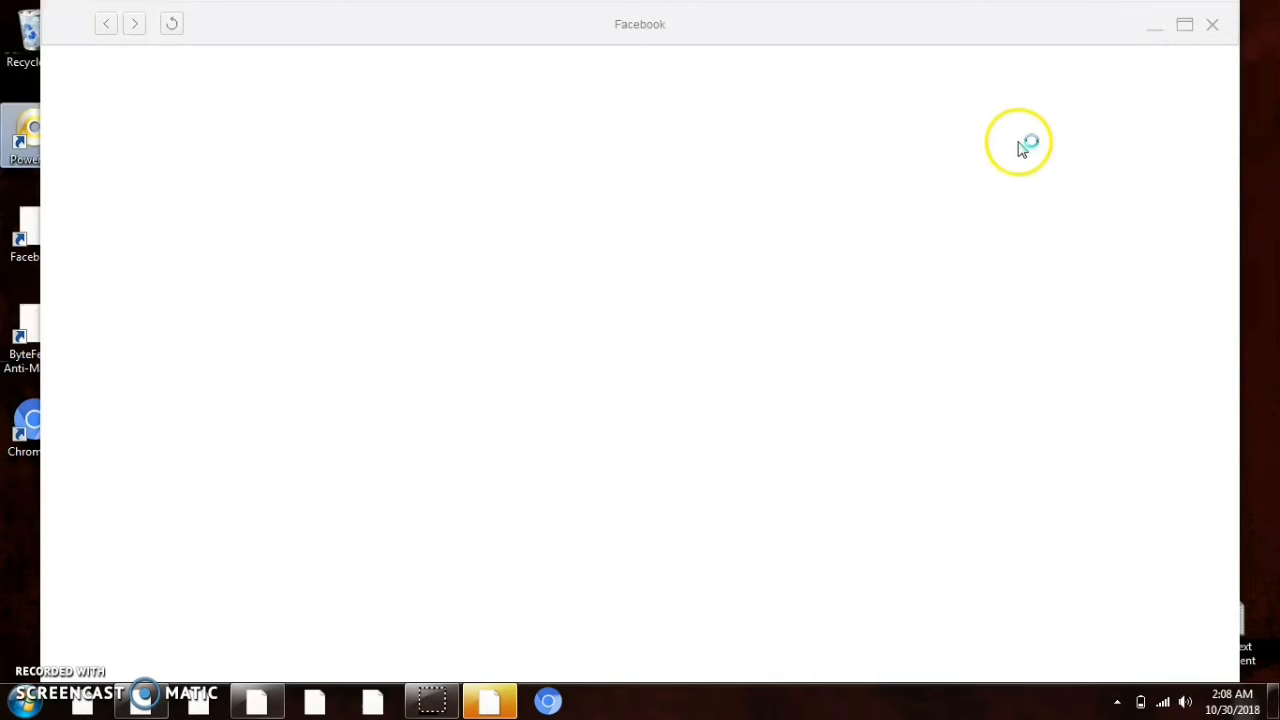
click(1211, 26)
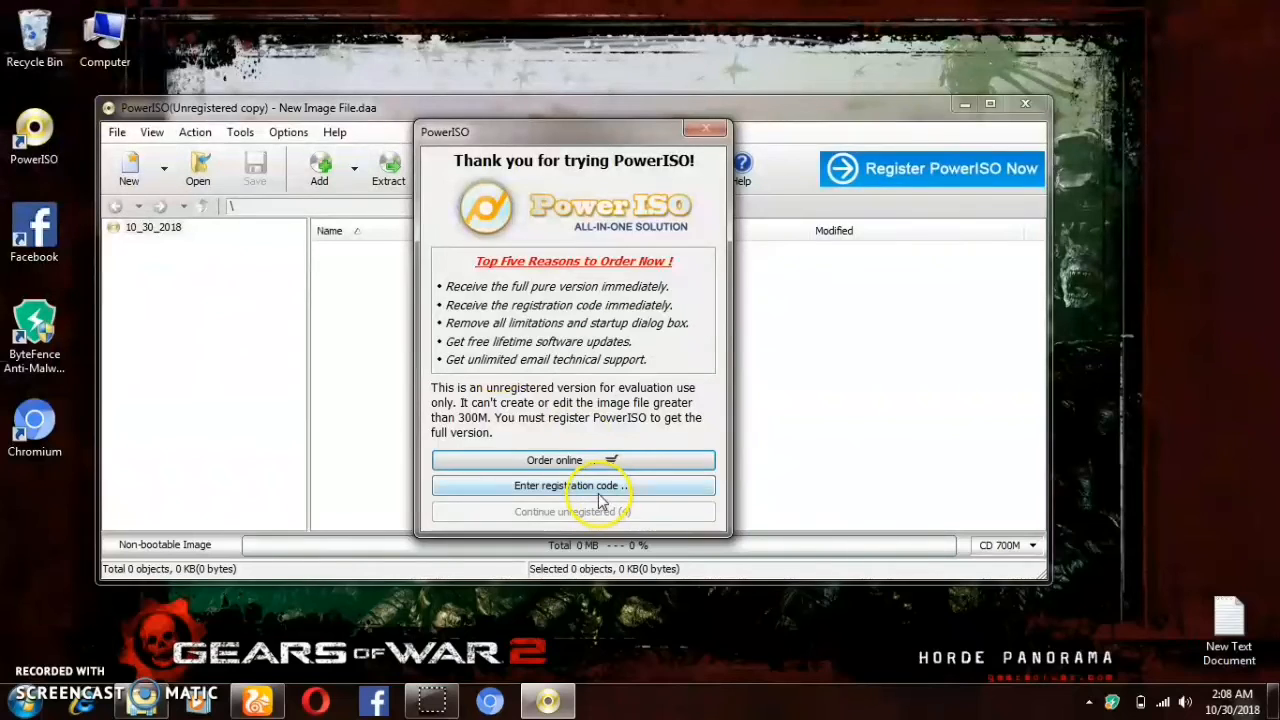
click(599, 490)
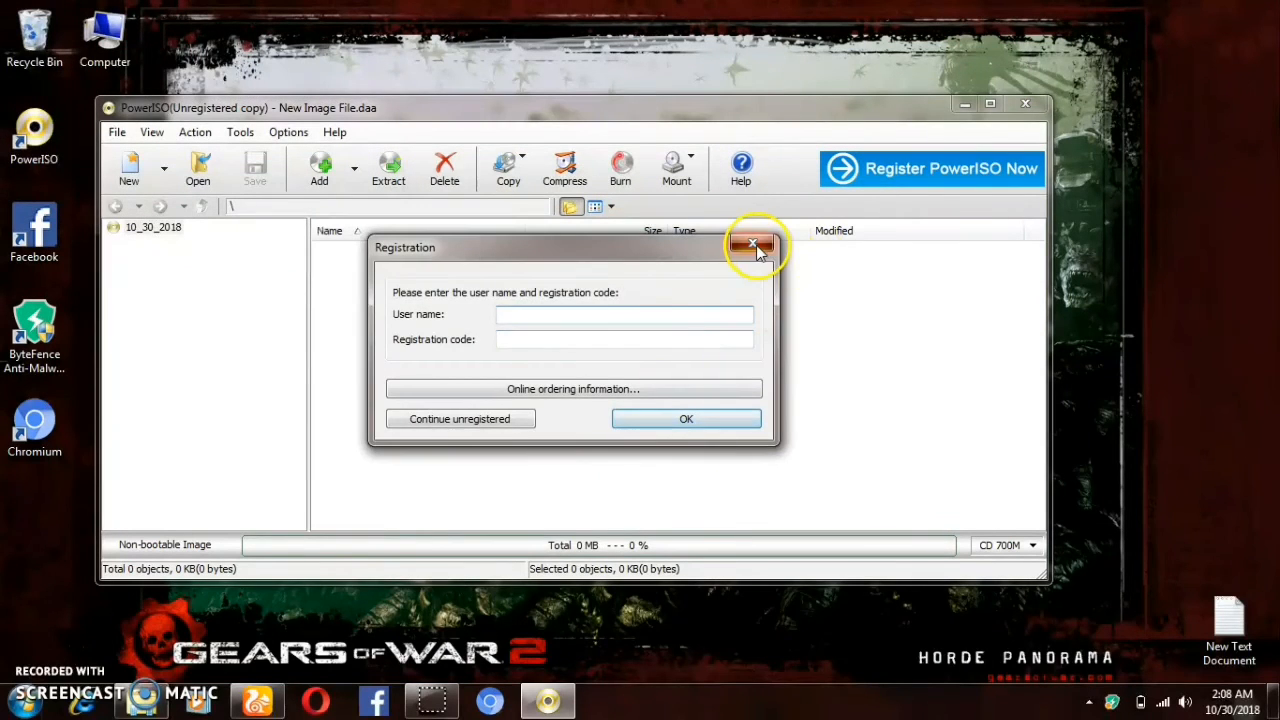
Step: Dismiss the registration form without entering a code and open the Create Bootable USB Drive tool
click(753, 246)
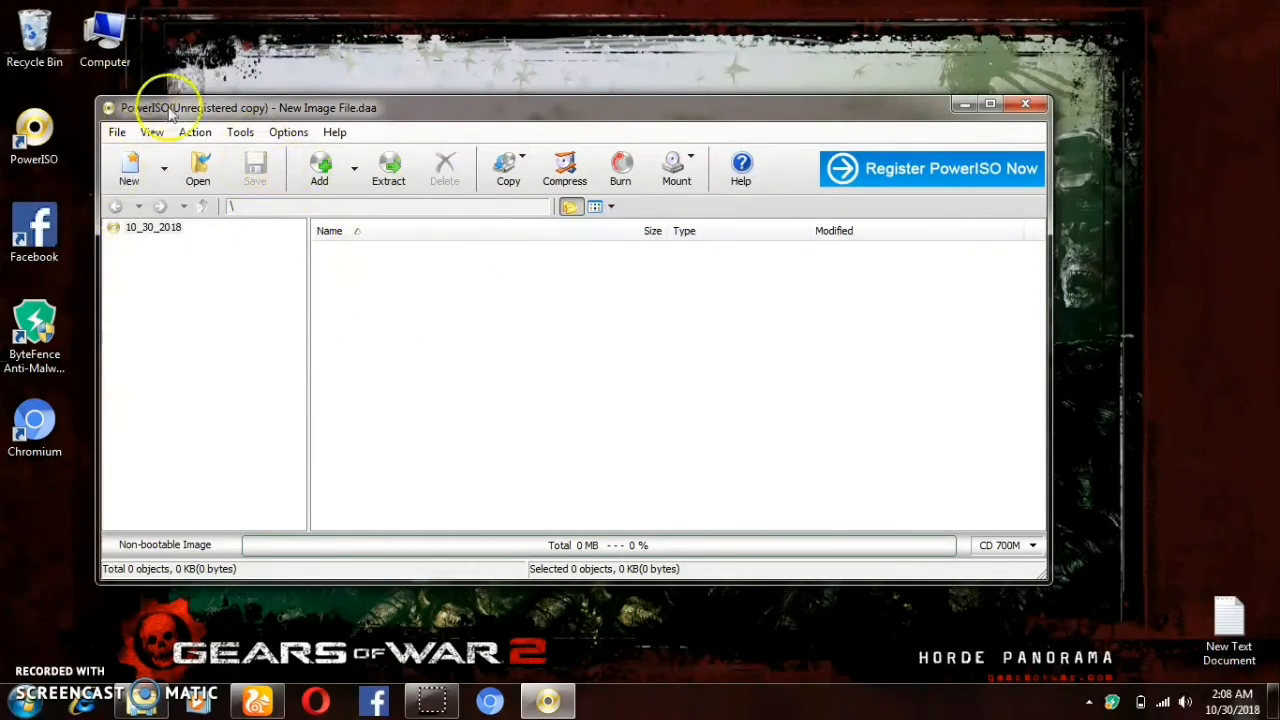
click(240, 132)
mouse_move(195, 132)
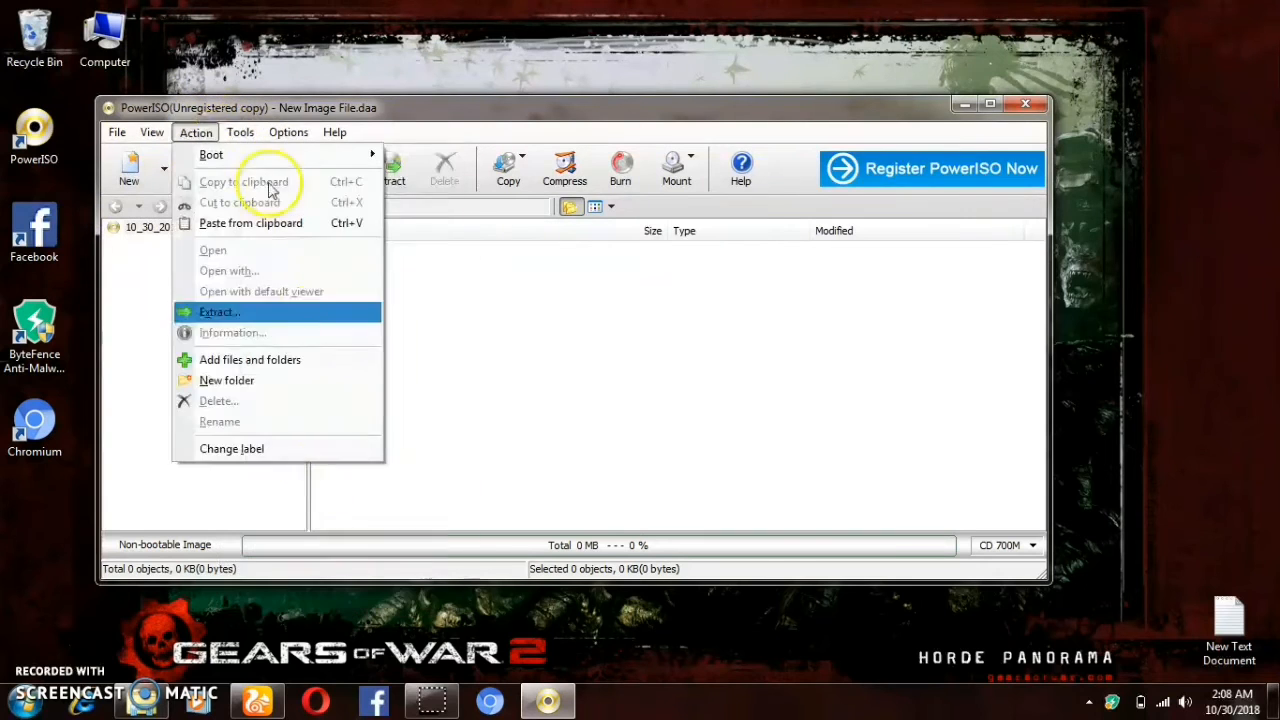
mouse_move(241, 132)
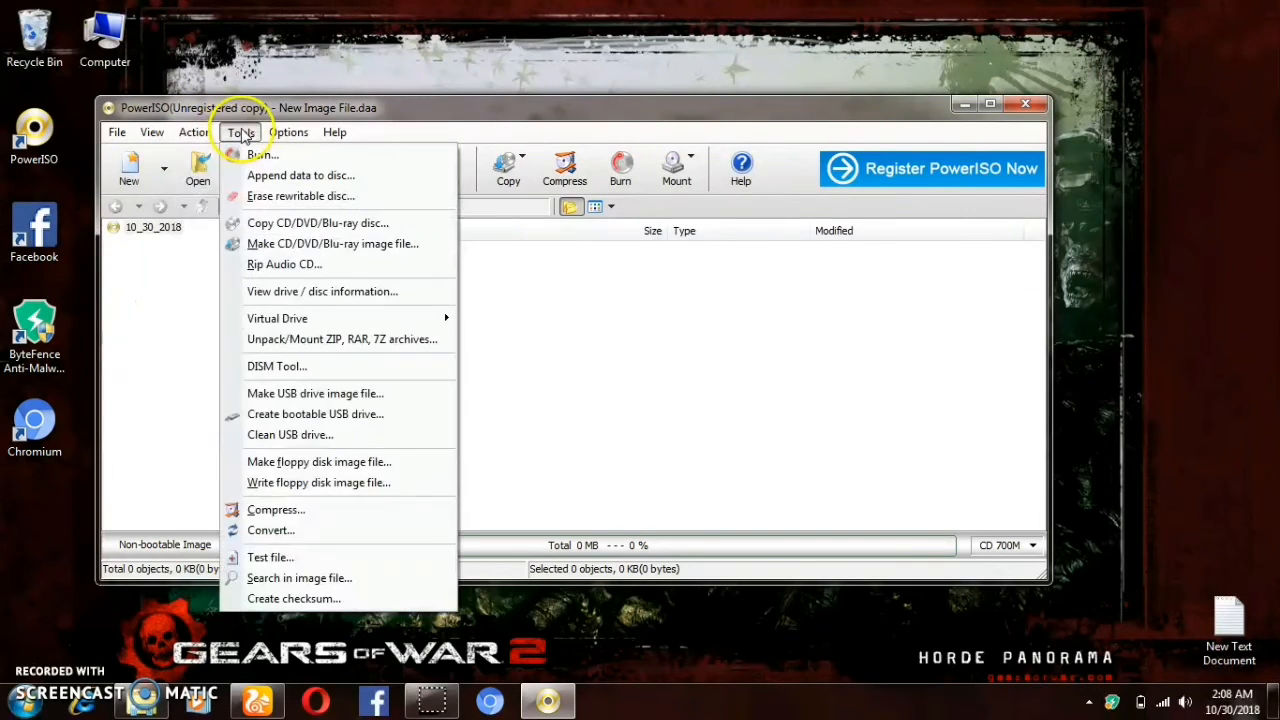
click(333, 420)
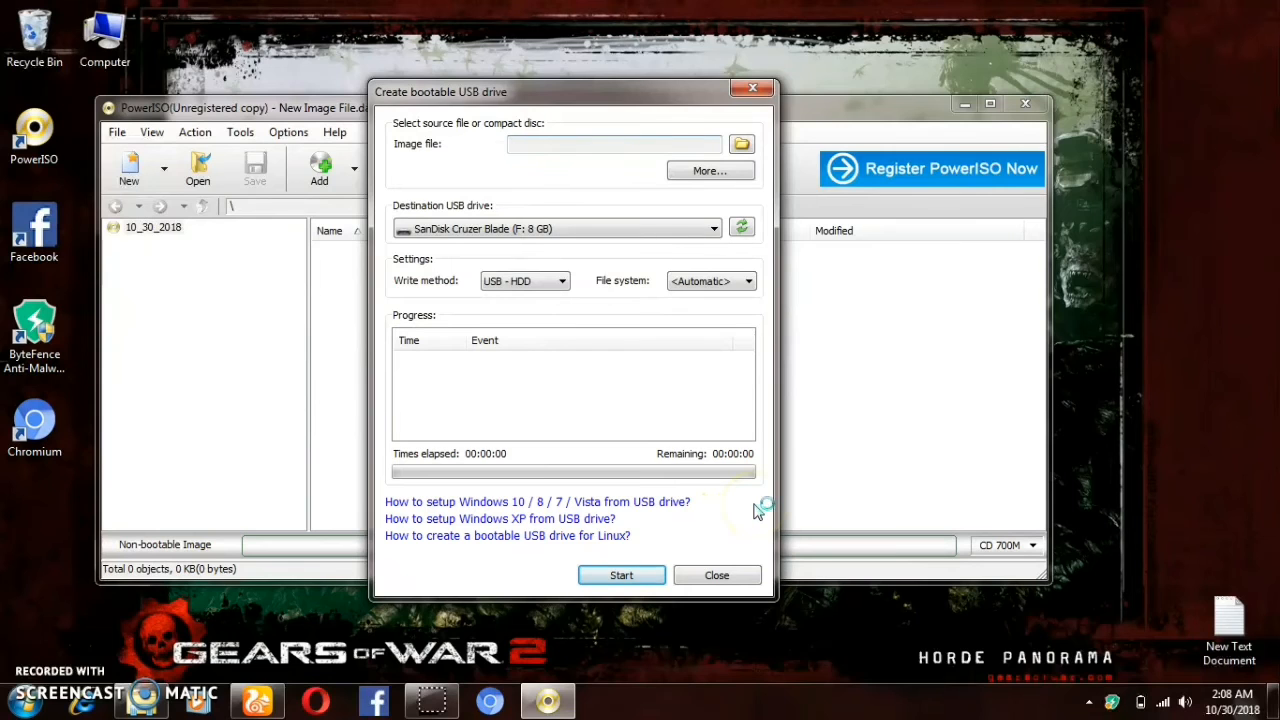
Step: Load win7 2012.nrg from D:\SOFTWARE\WINDOWS 7 OS as the source image for the bootable USB drive
click(741, 147)
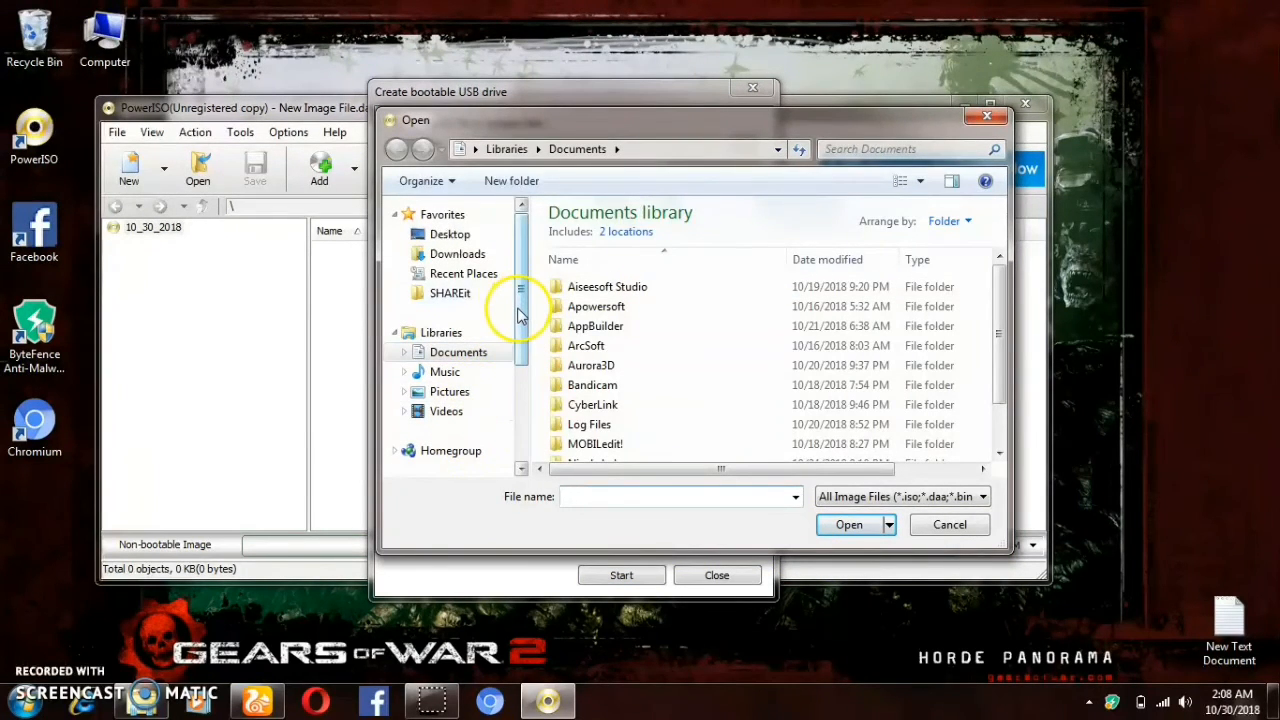
scroll(510, 320, down, 3)
click(465, 383)
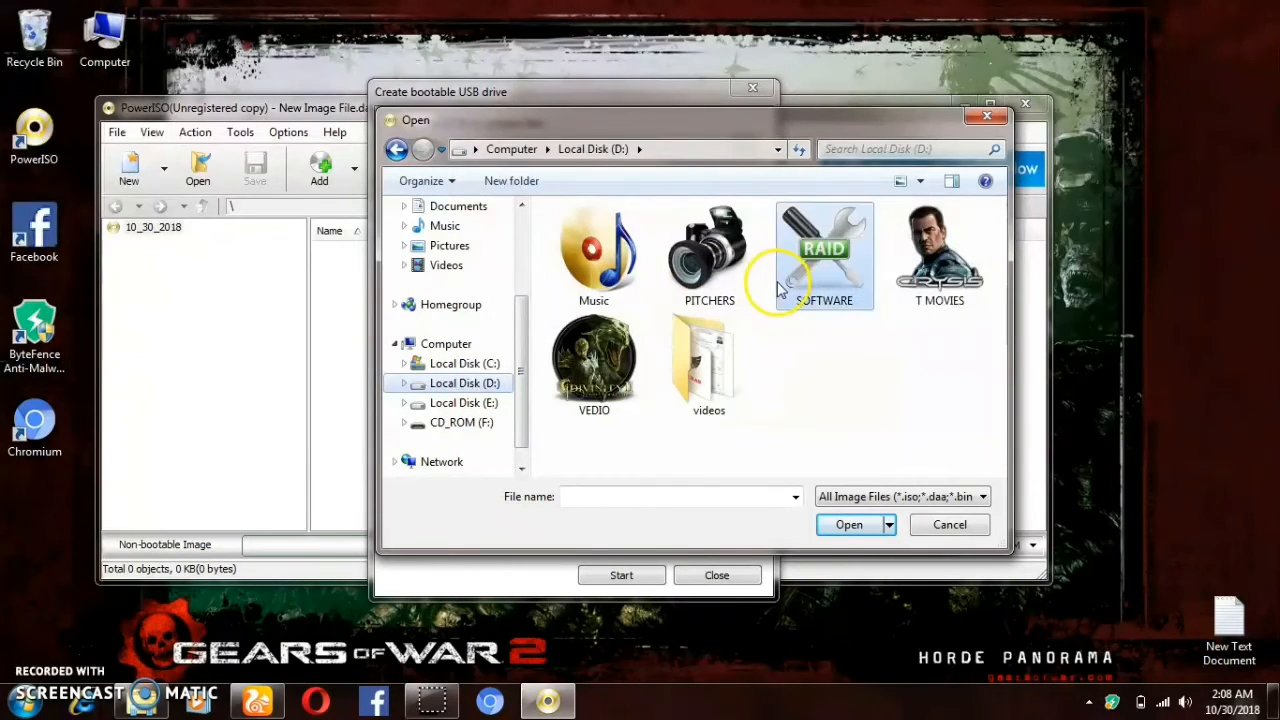
double_click(785, 285)
double_click(620, 394)
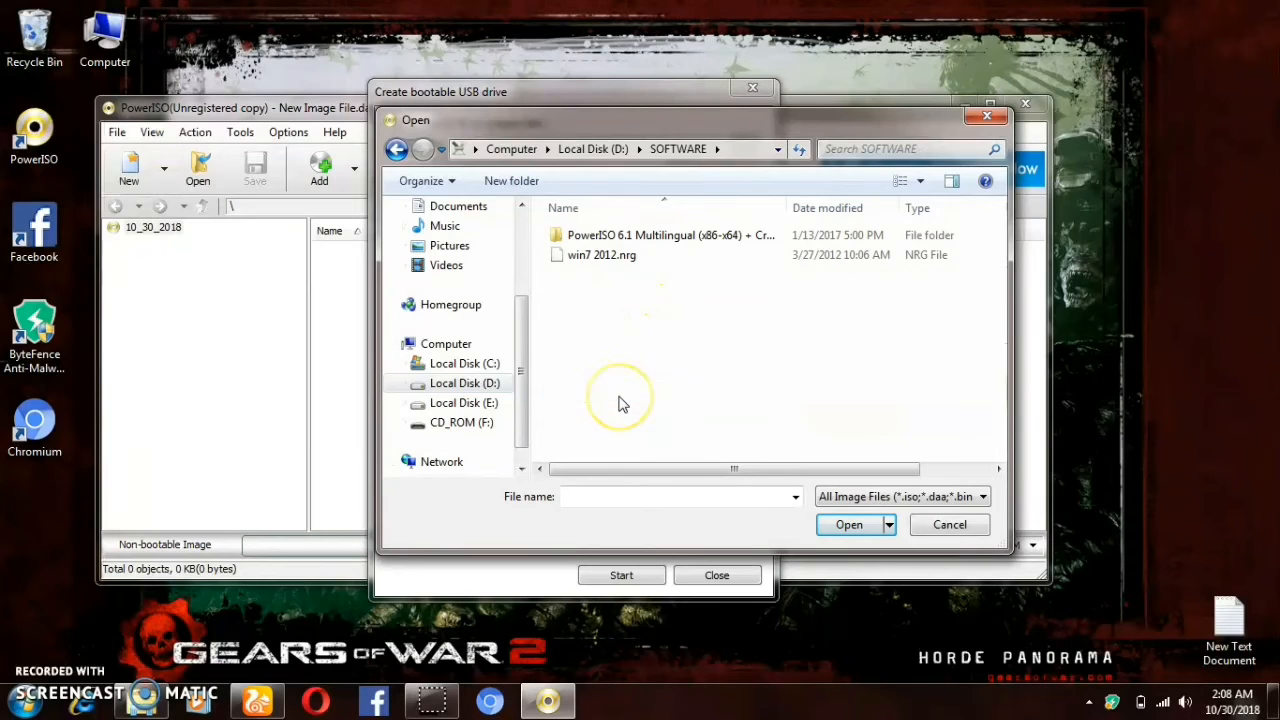
click(585, 256)
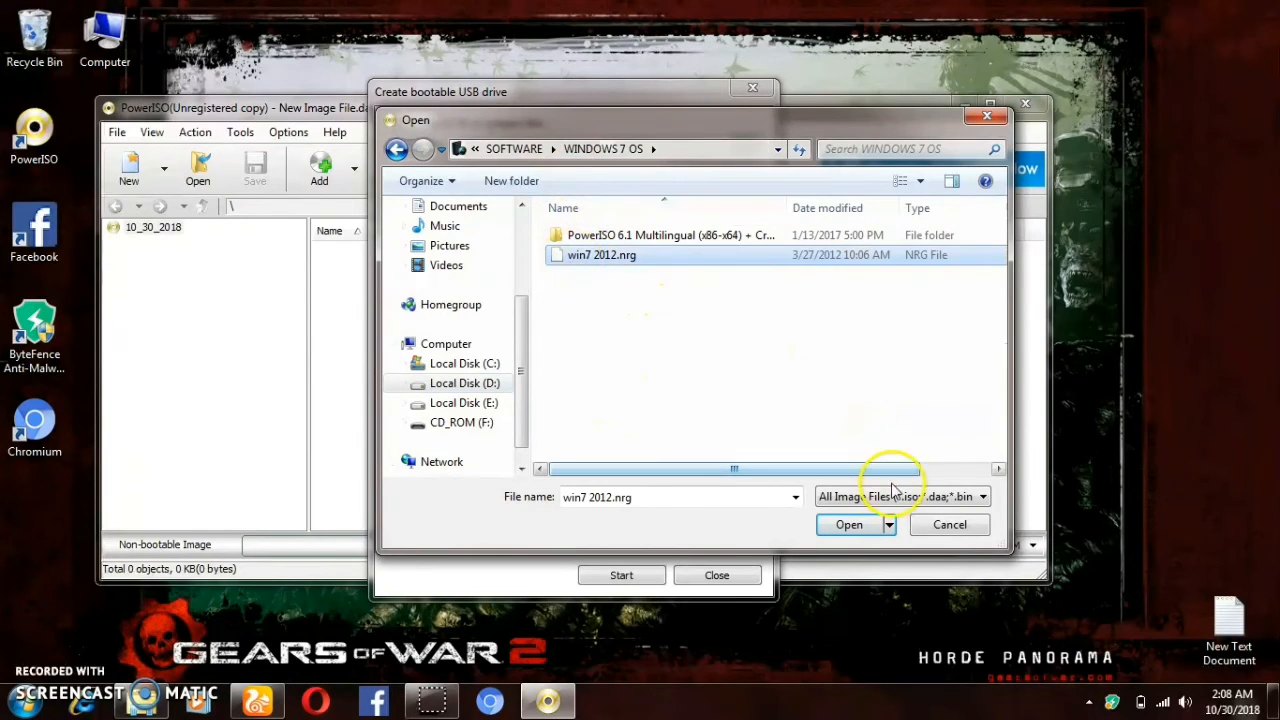
click(873, 525)
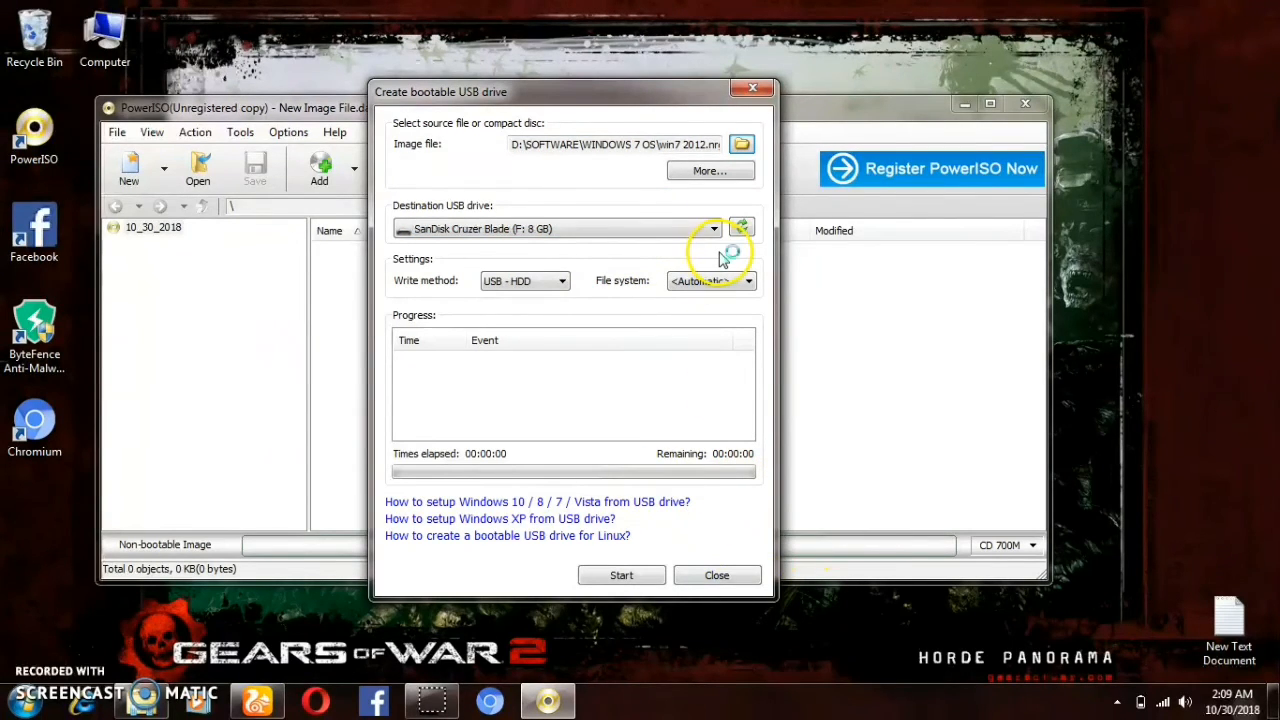
Step: Start writing the image to the SanDisk Cruzer Blade (F:) drive, accept the confirmation and close the interfering gurubrowser.com browser window
click(621, 575)
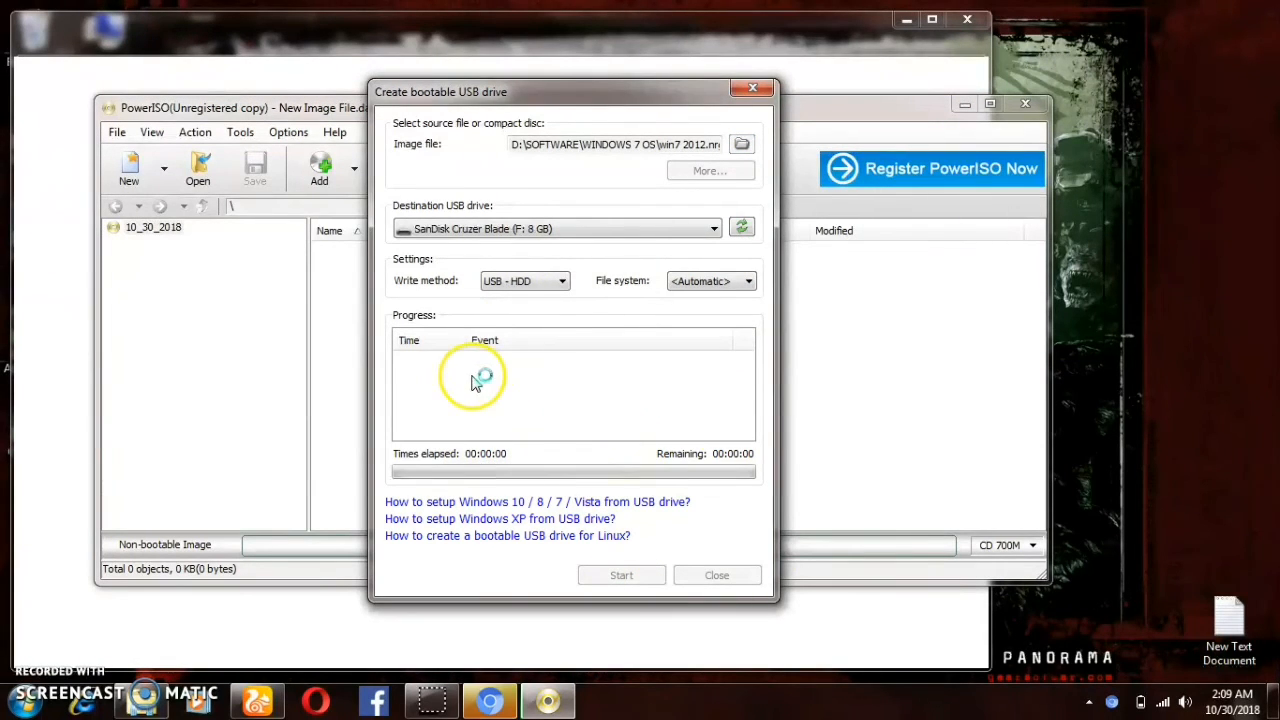
click(731, 422)
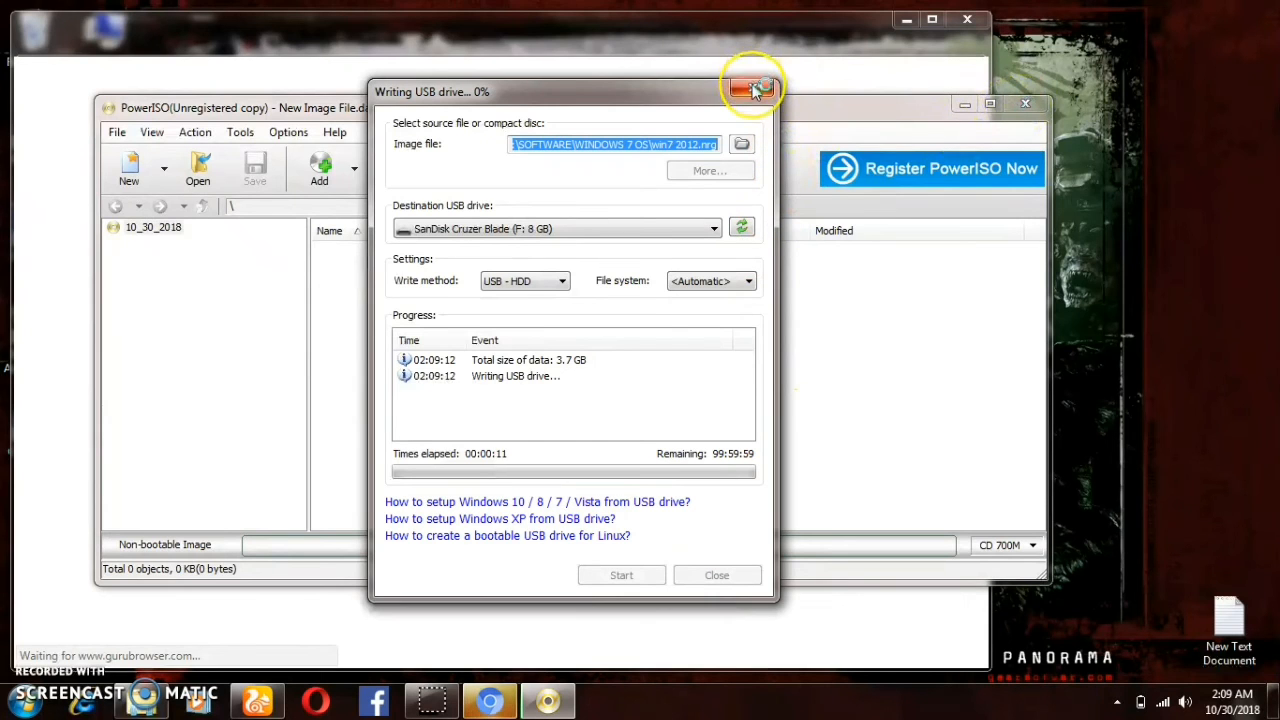
click(1079, 104)
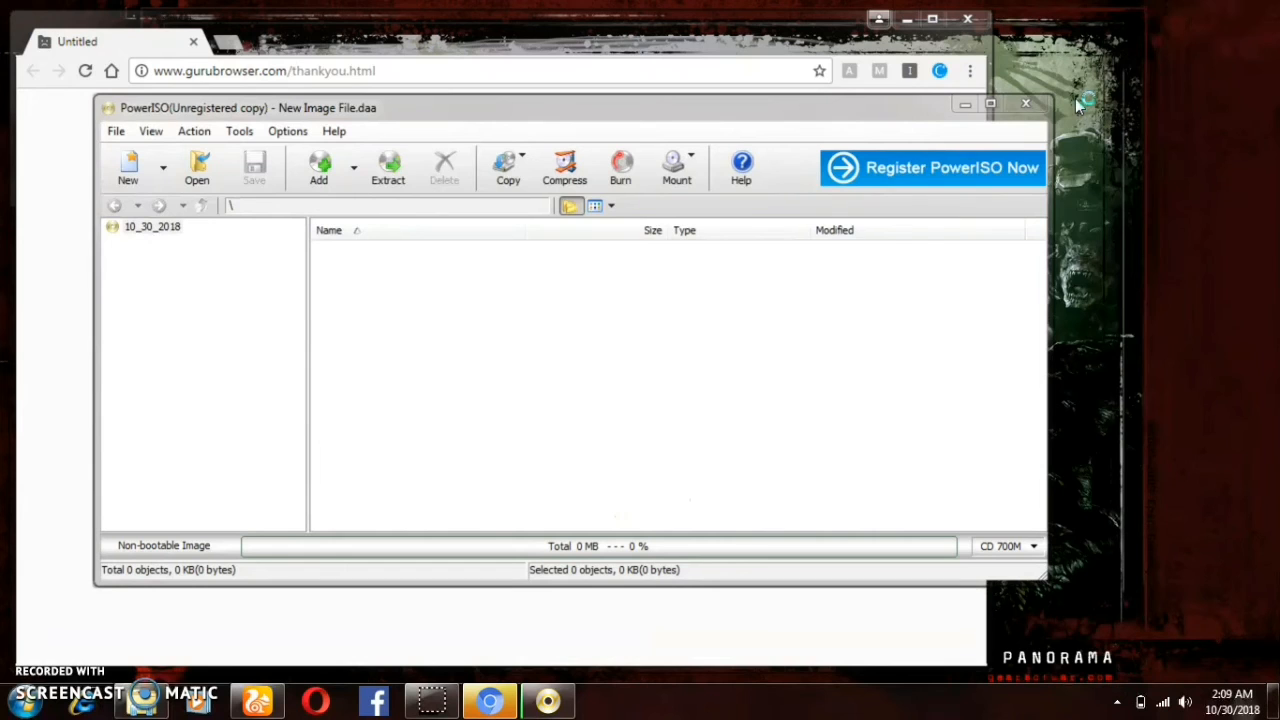
click(967, 22)
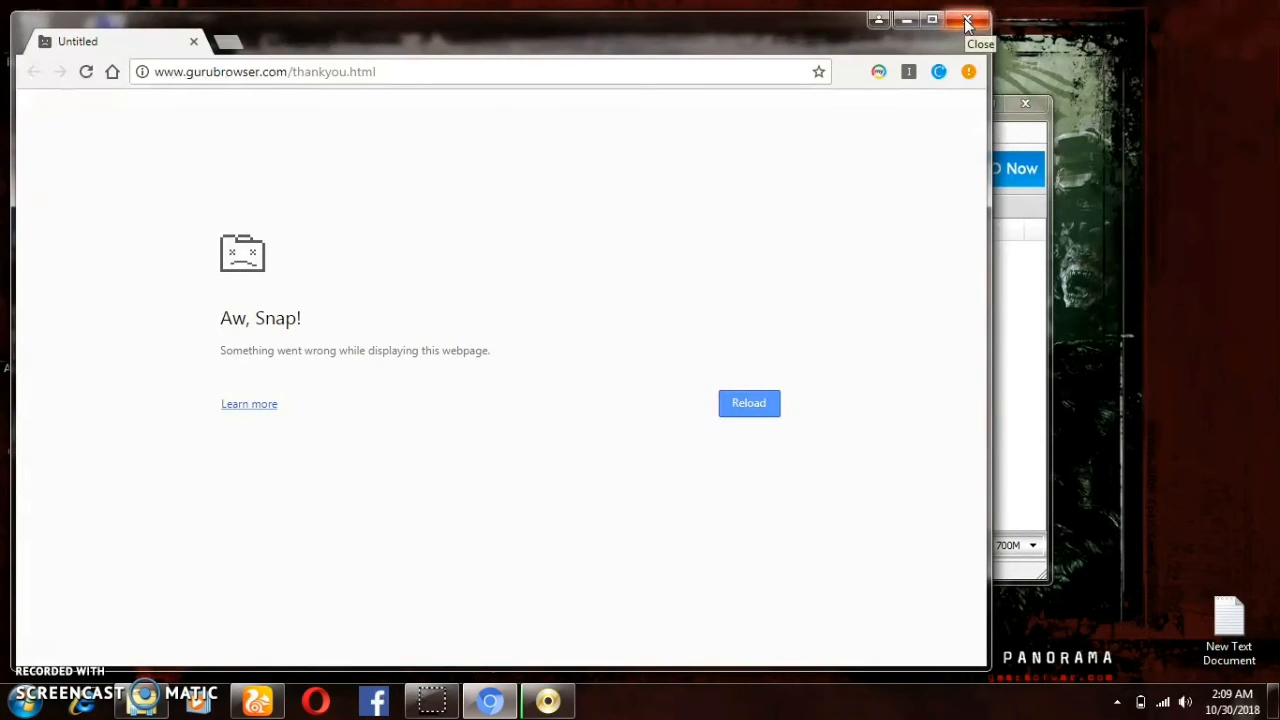
click(967, 18)
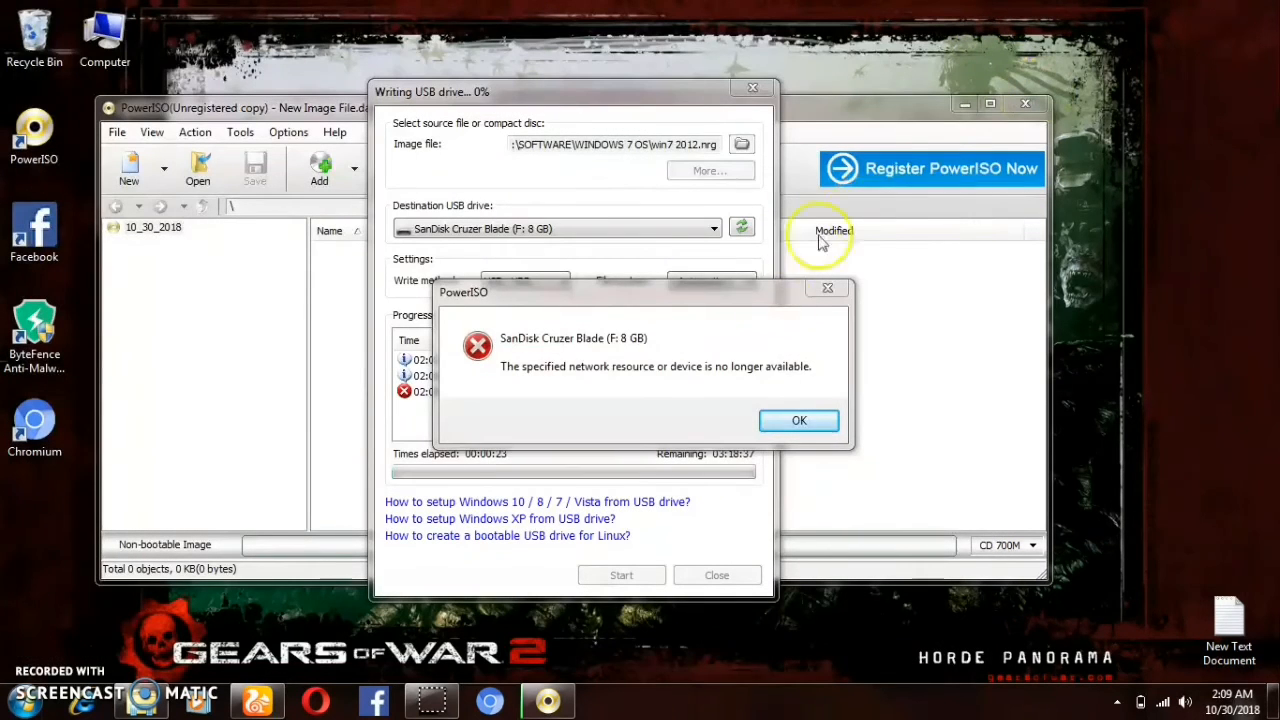
Step: Try to dismiss the repeated USB write error messages and close the browser extension crash notifications
click(804, 420)
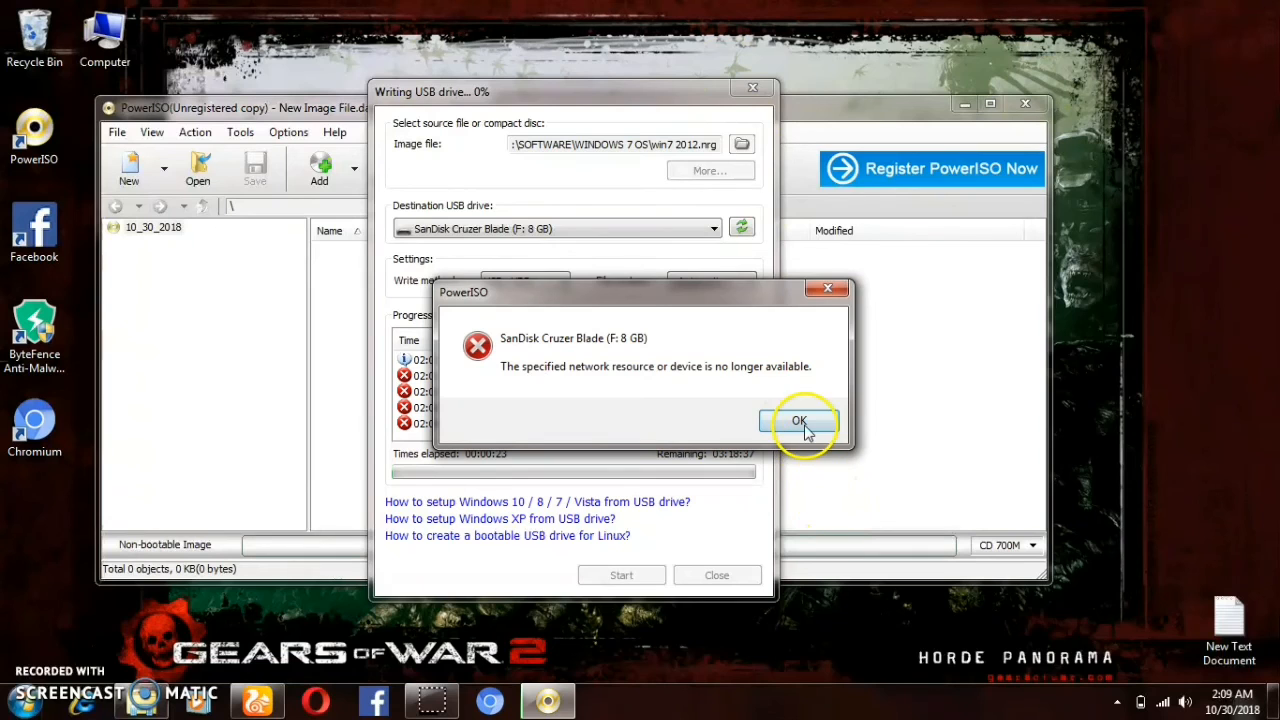
click(802, 421)
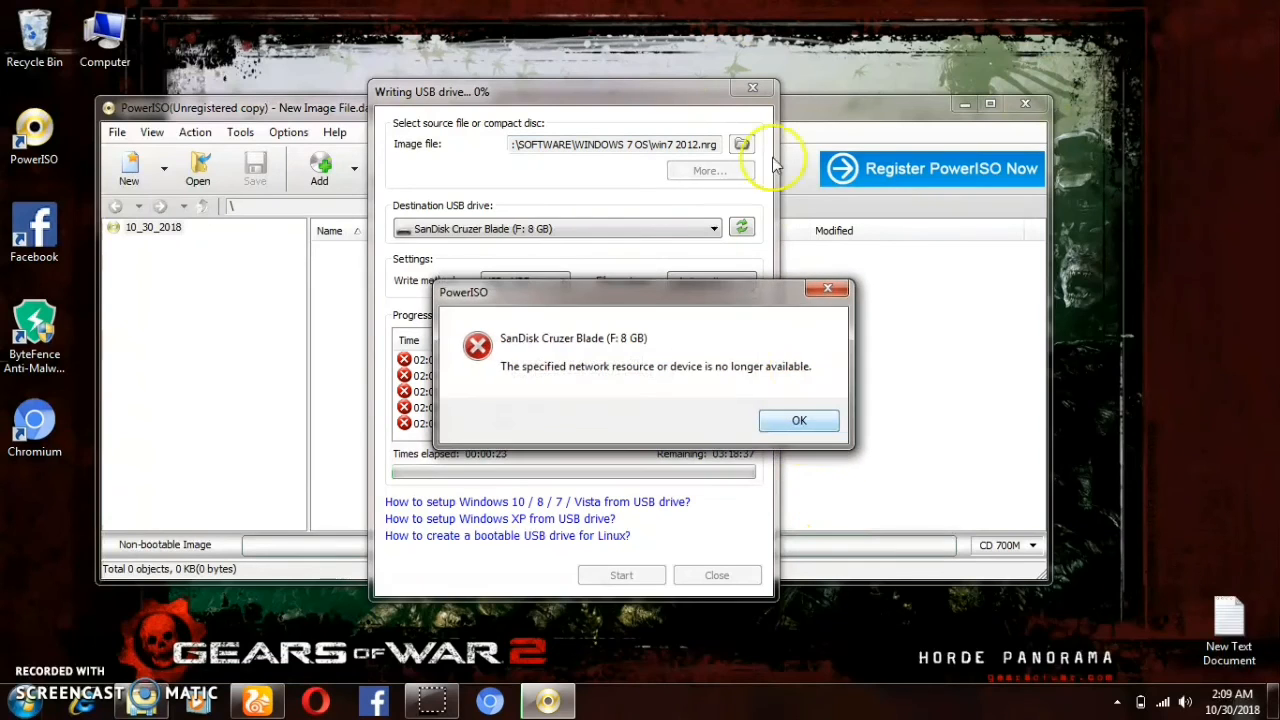
click(833, 287)
click(833, 287)
click(833, 287)
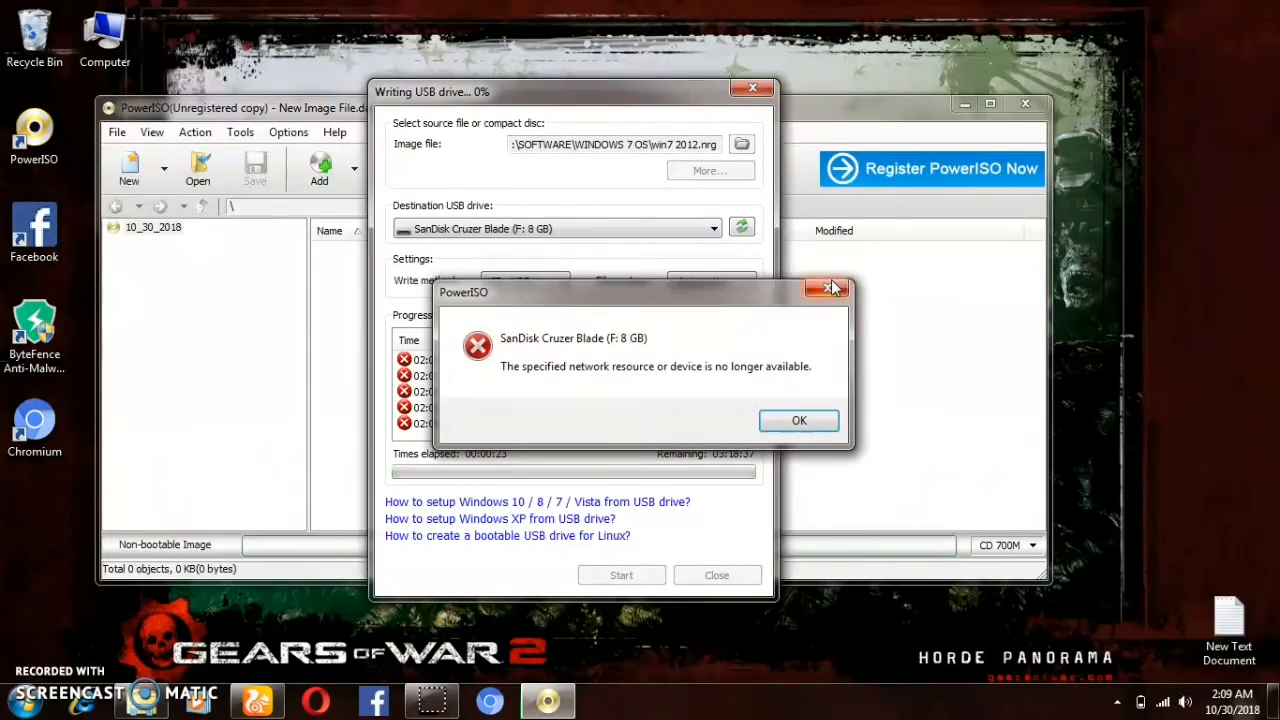
click(757, 94)
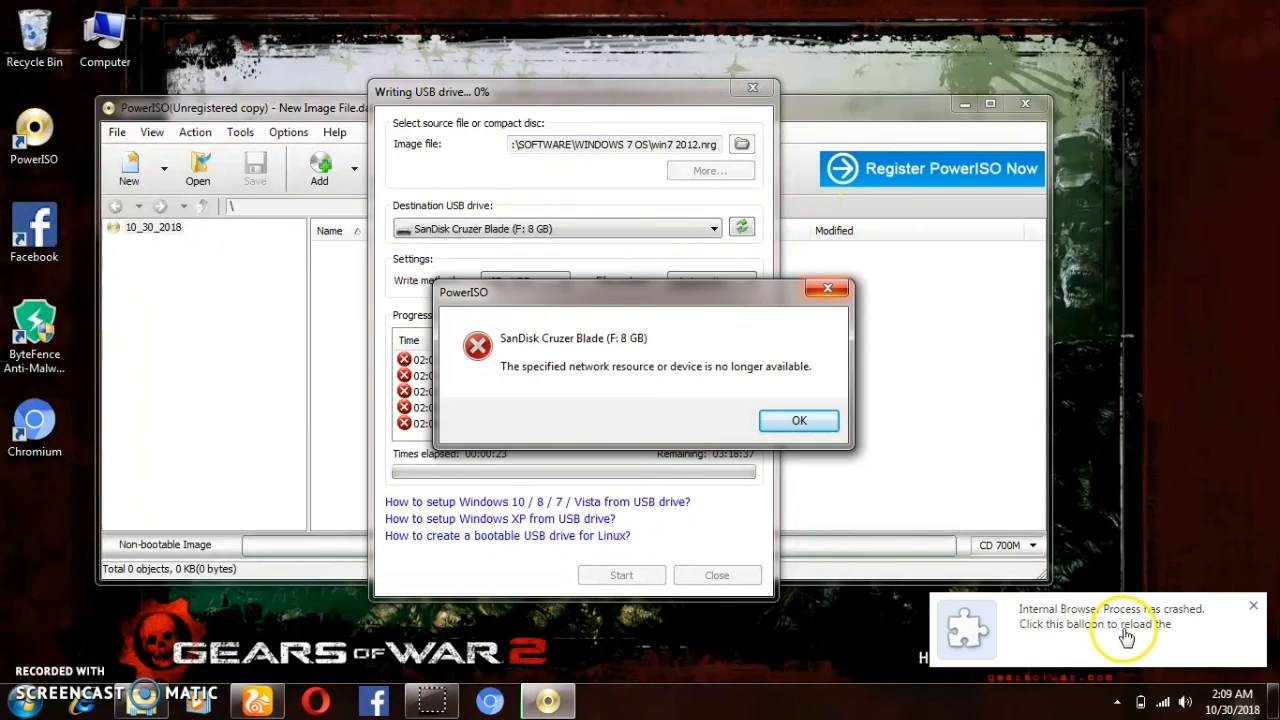
click(1255, 609)
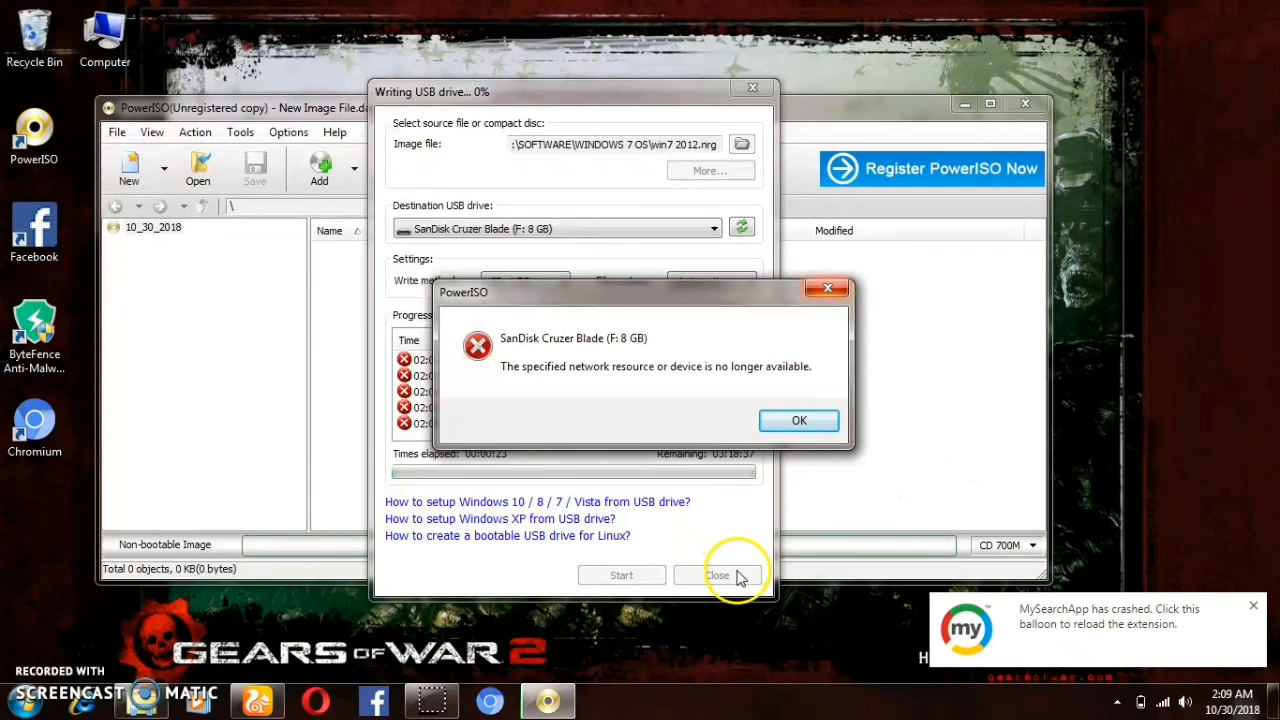
click(1252, 606)
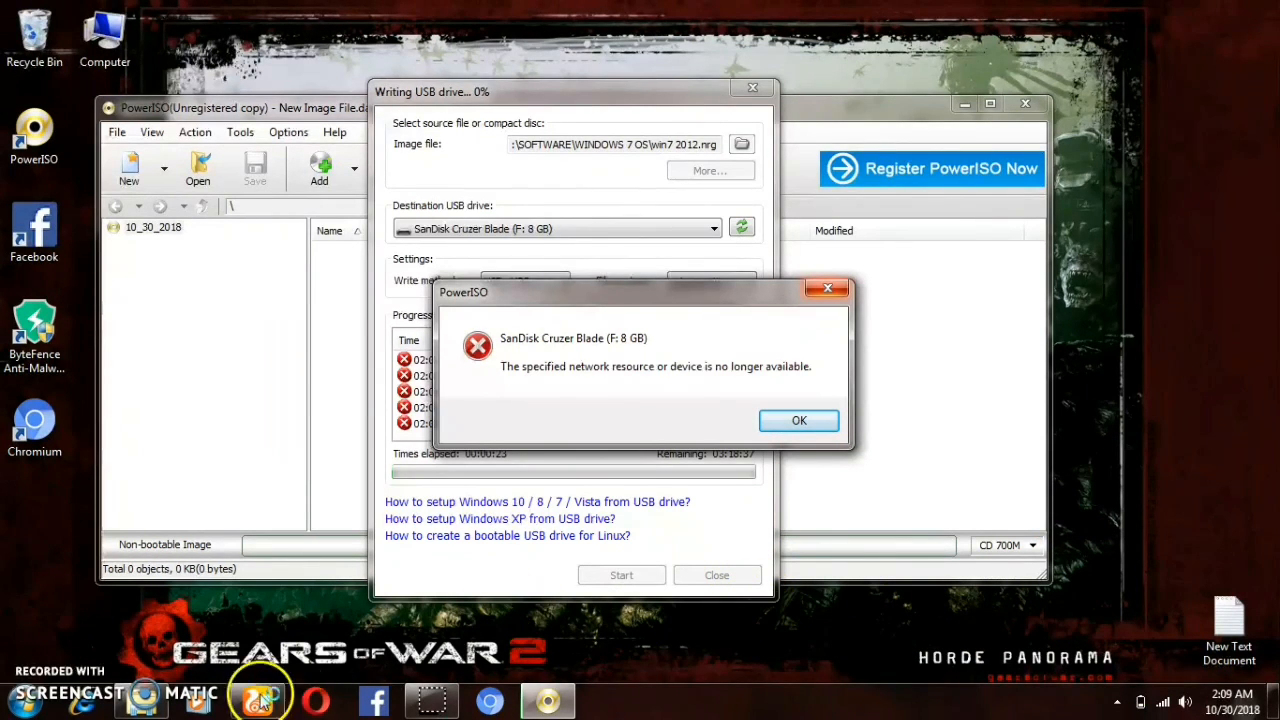
Step: Switch to Windows Explorer and check the Computer overview for the USB drive
click(150, 703)
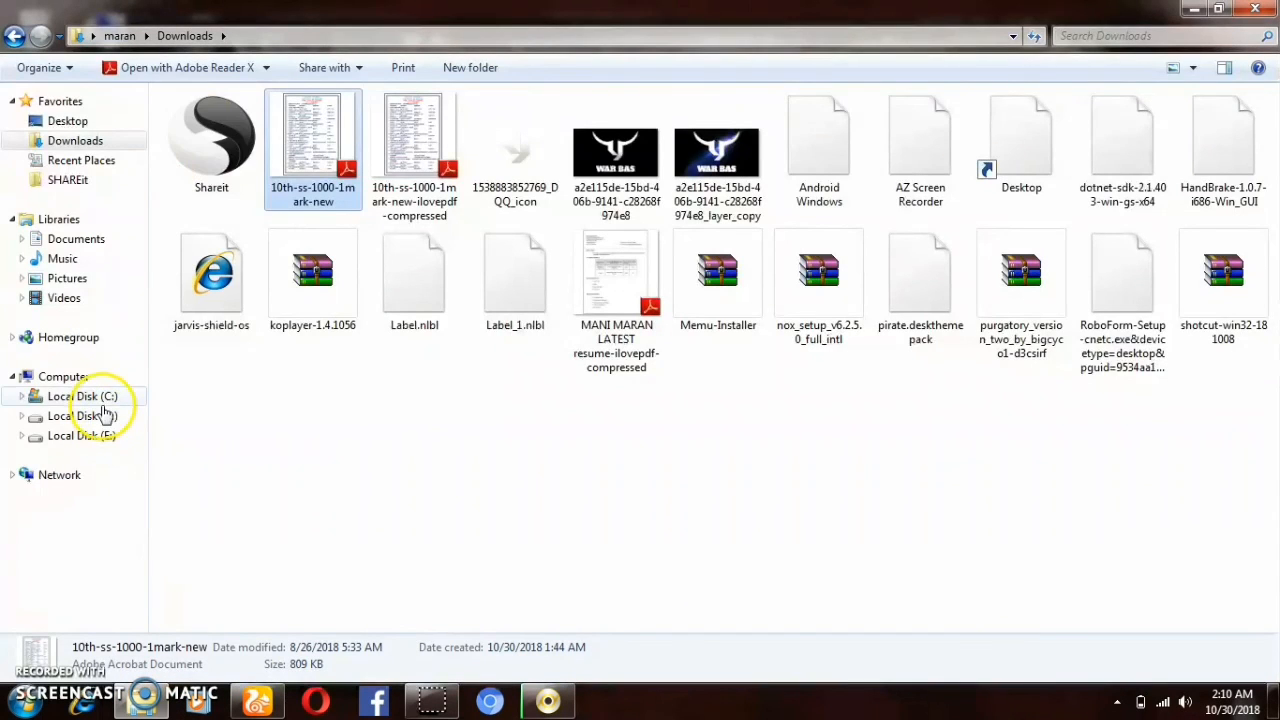
click(103, 397)
click(103, 416)
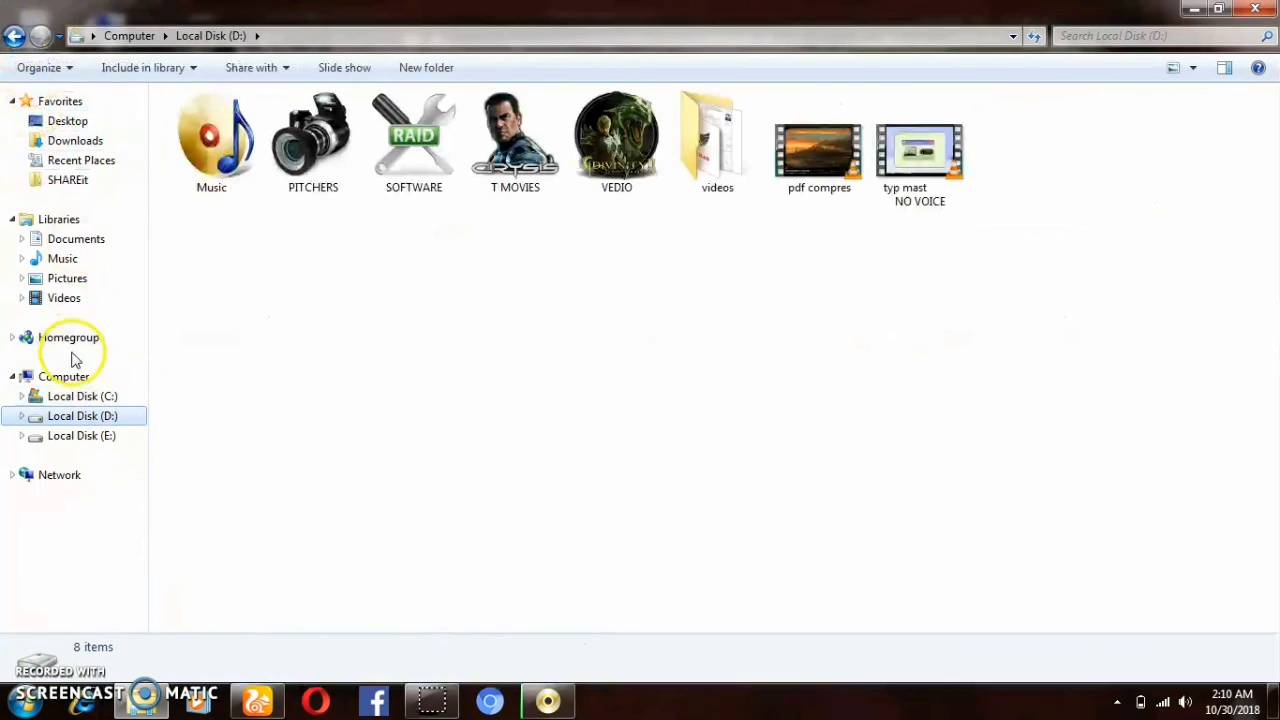
click(68, 377)
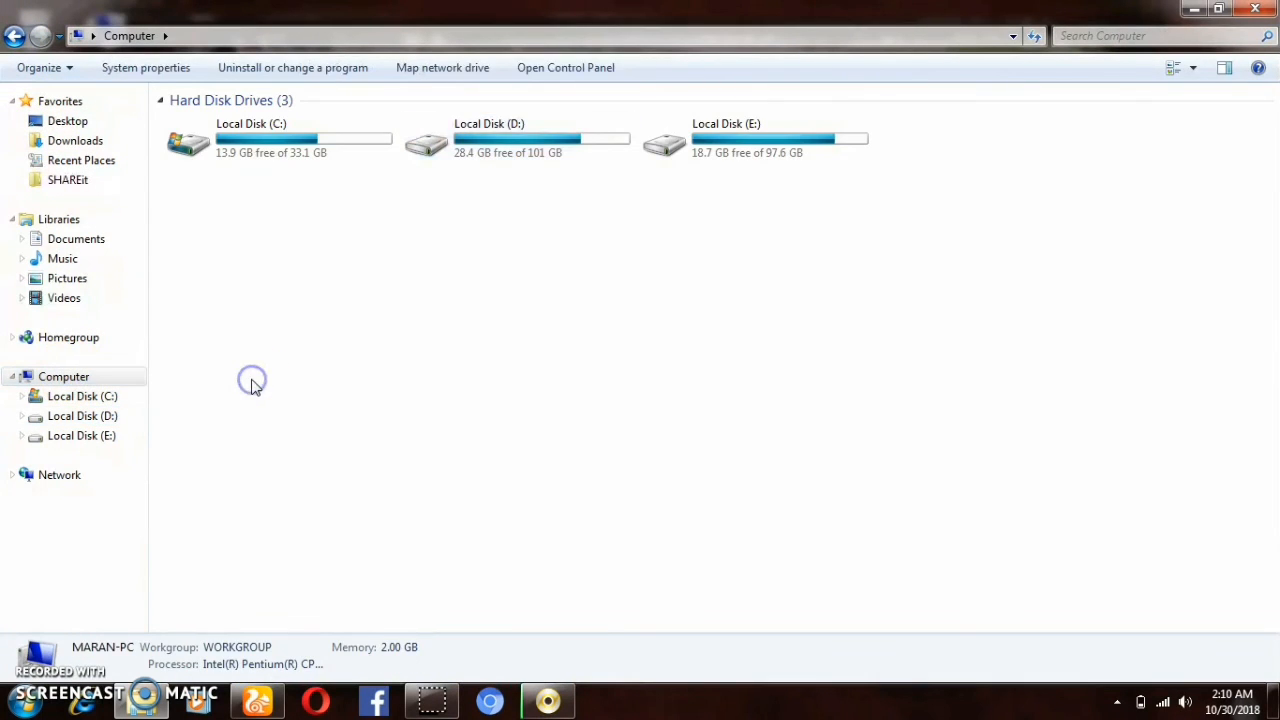